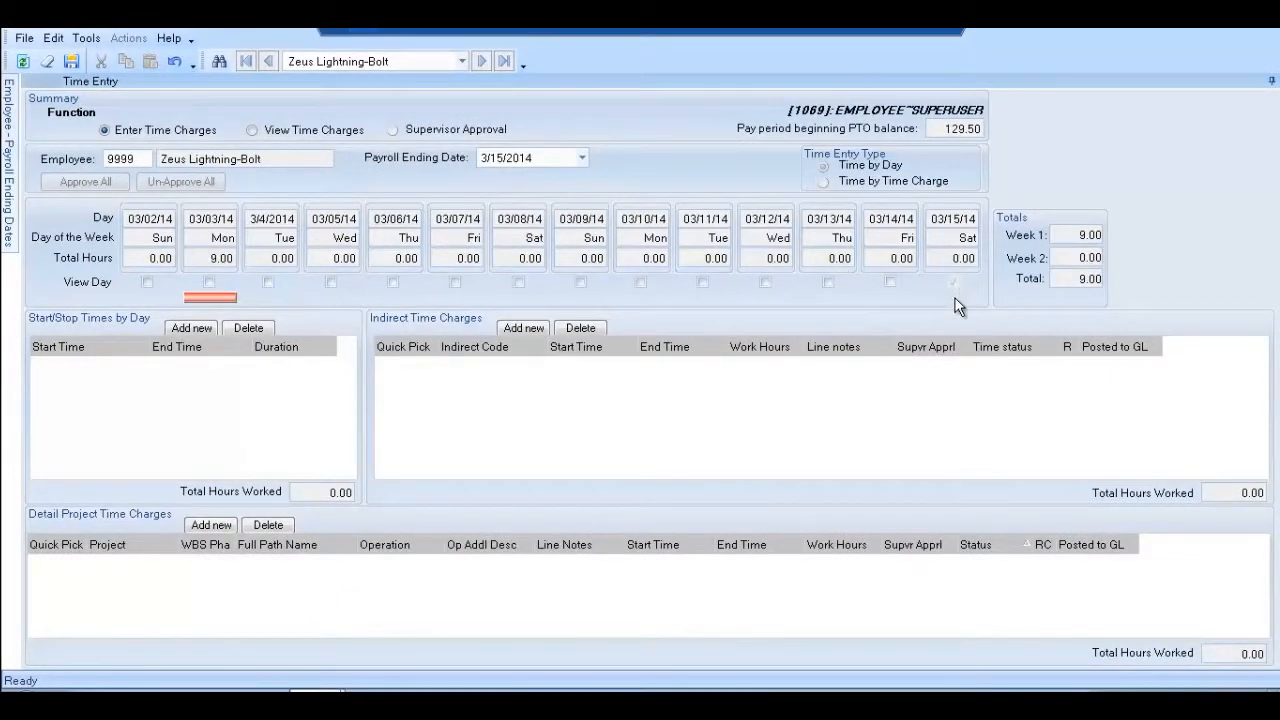
click(886, 282)
click(829, 282)
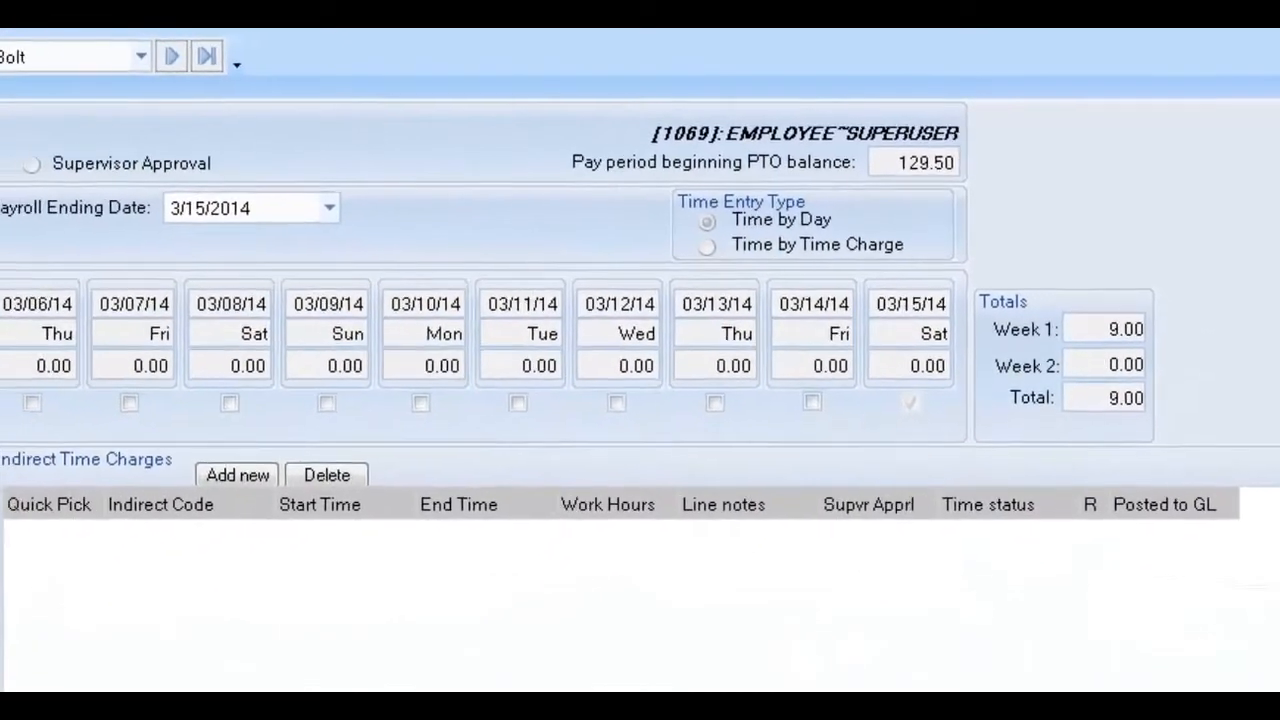
Enter start/stop times 08:00–12:00 and 13:00–17:00 for 8.00 hours worked
text(12:00)
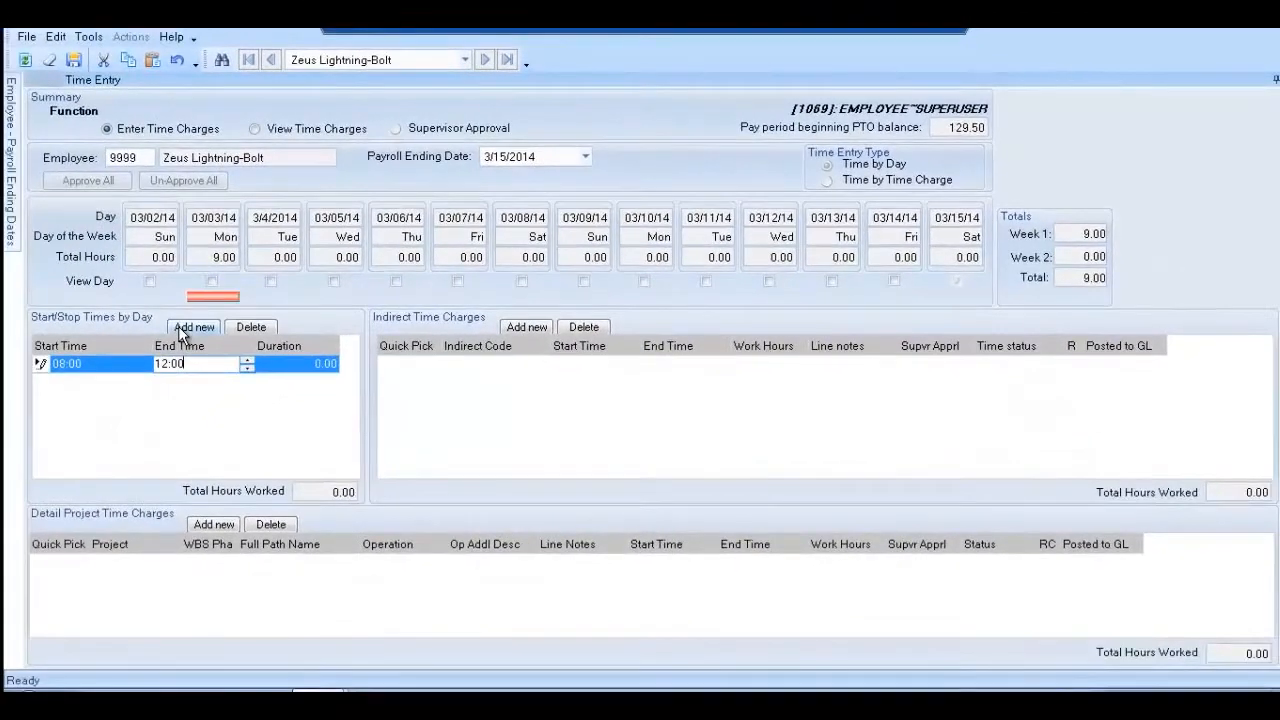
key(Tab)
click(178, 326)
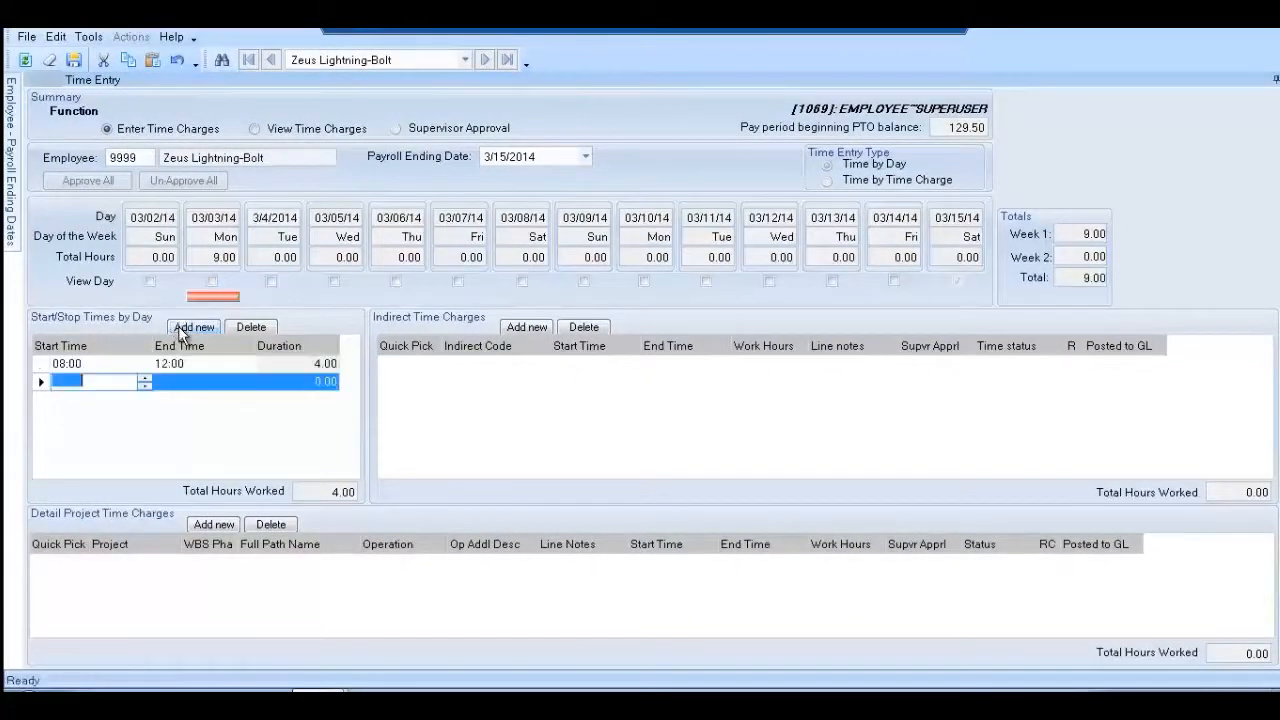
text(13:00)
key(Tab)
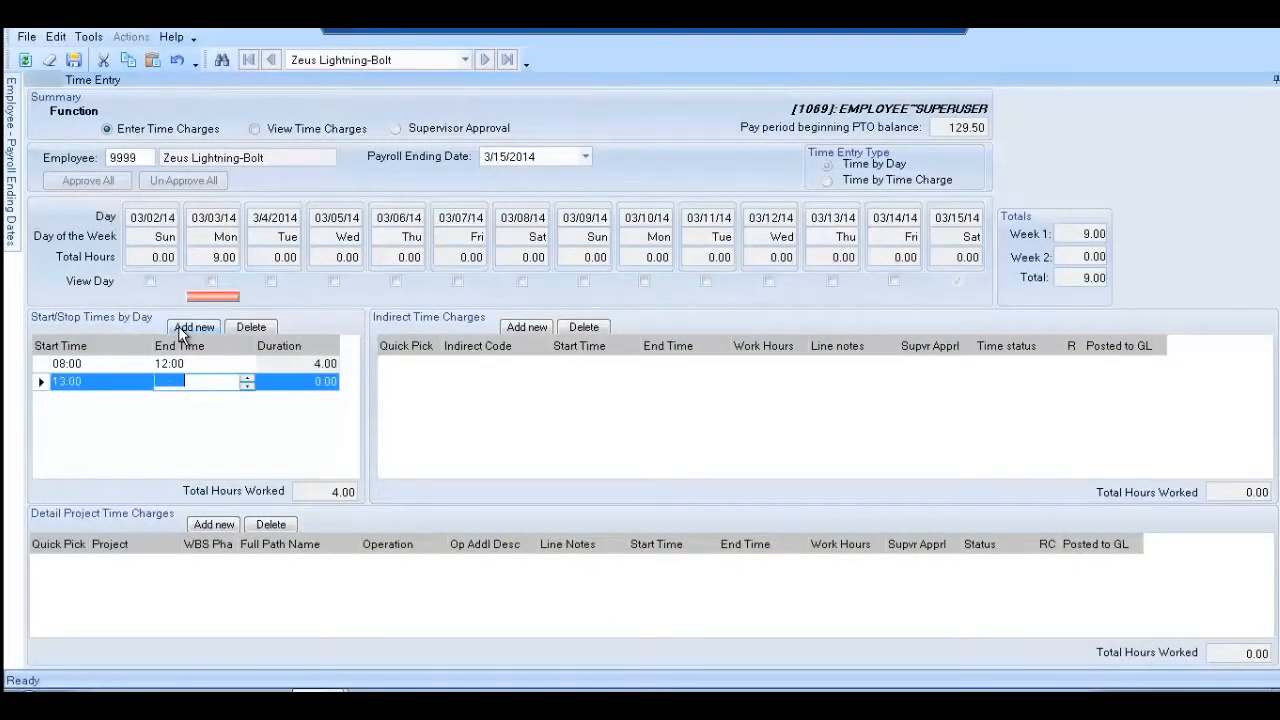
text(17:00)
key(Tab)
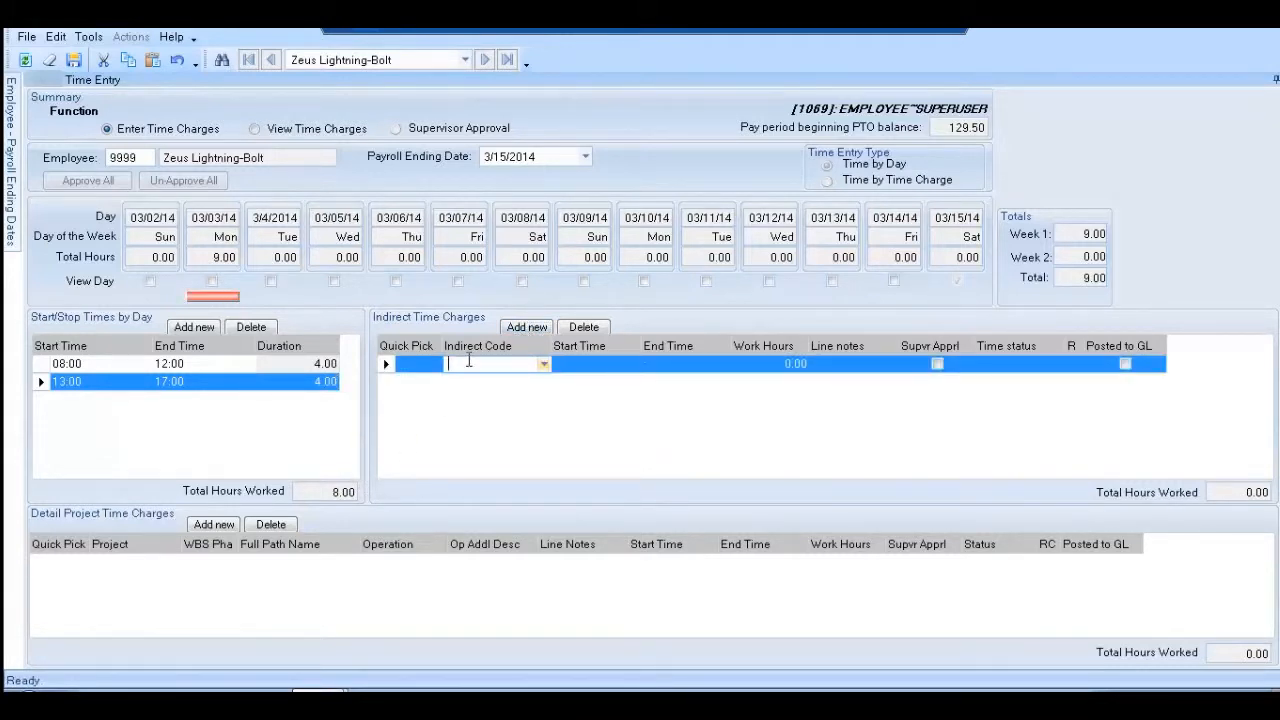
Give the indirect charge line code ACT and 4 work hours
text(ACT)
key(Tab)
key(Tab)
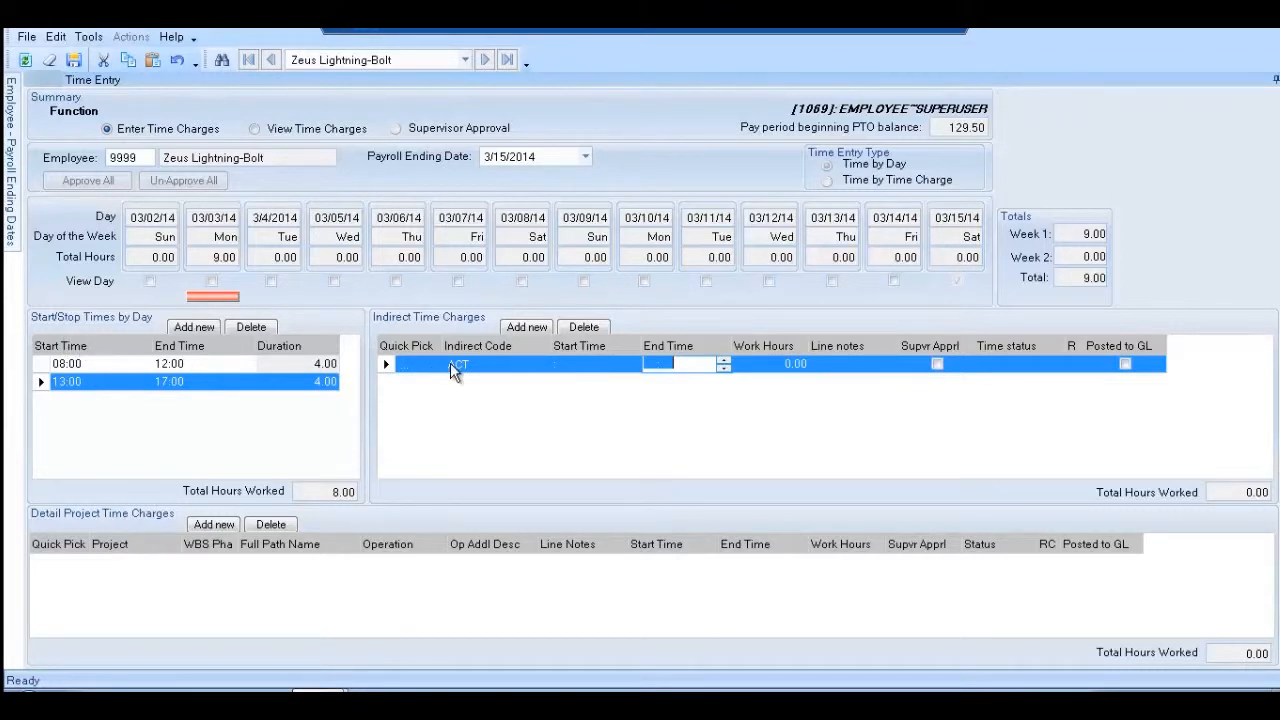
key(Tab)
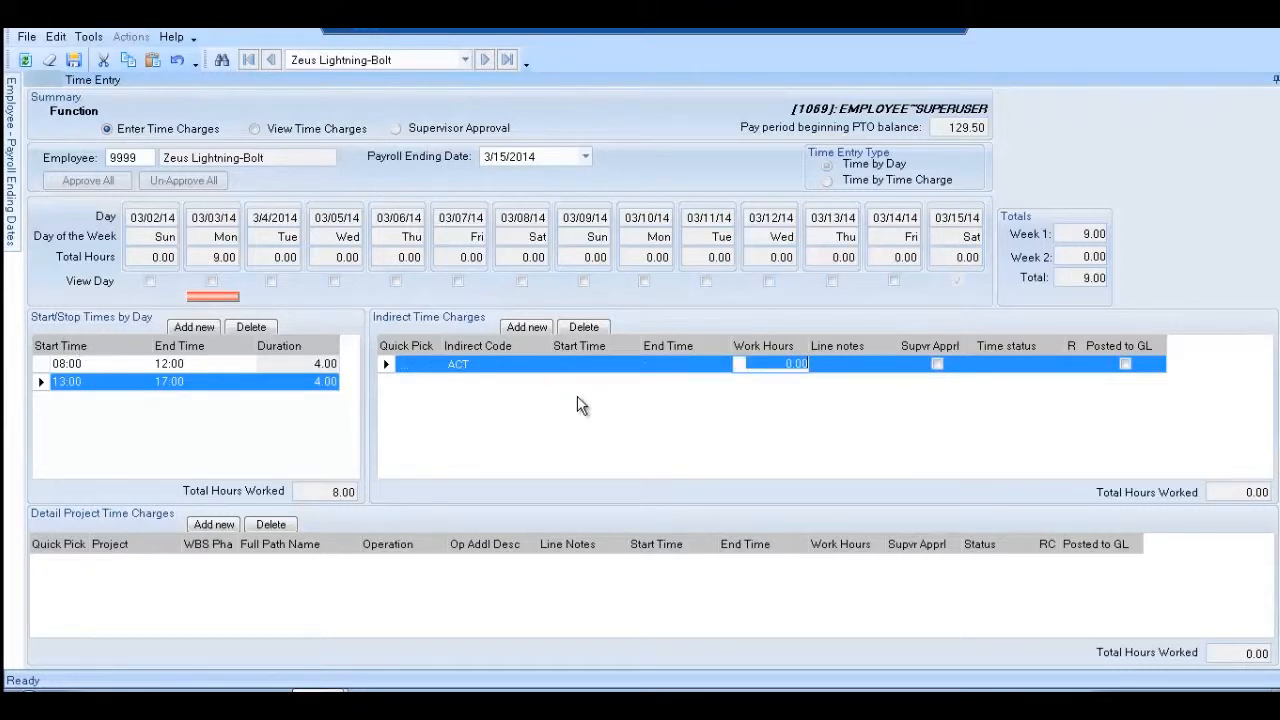
text(4)
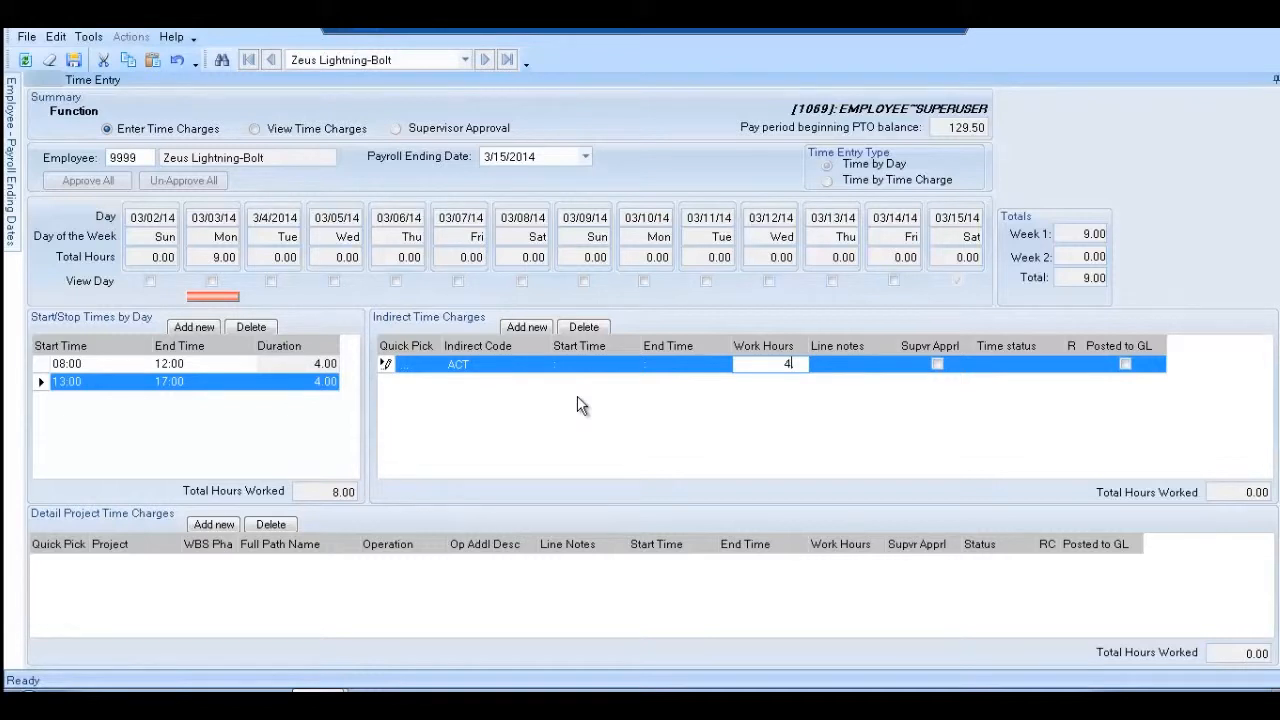
Start a project charge for 123 Main Site, phase 1 Design, operation 10, noting 'Worked on the projec'
click(220, 525)
text(123)
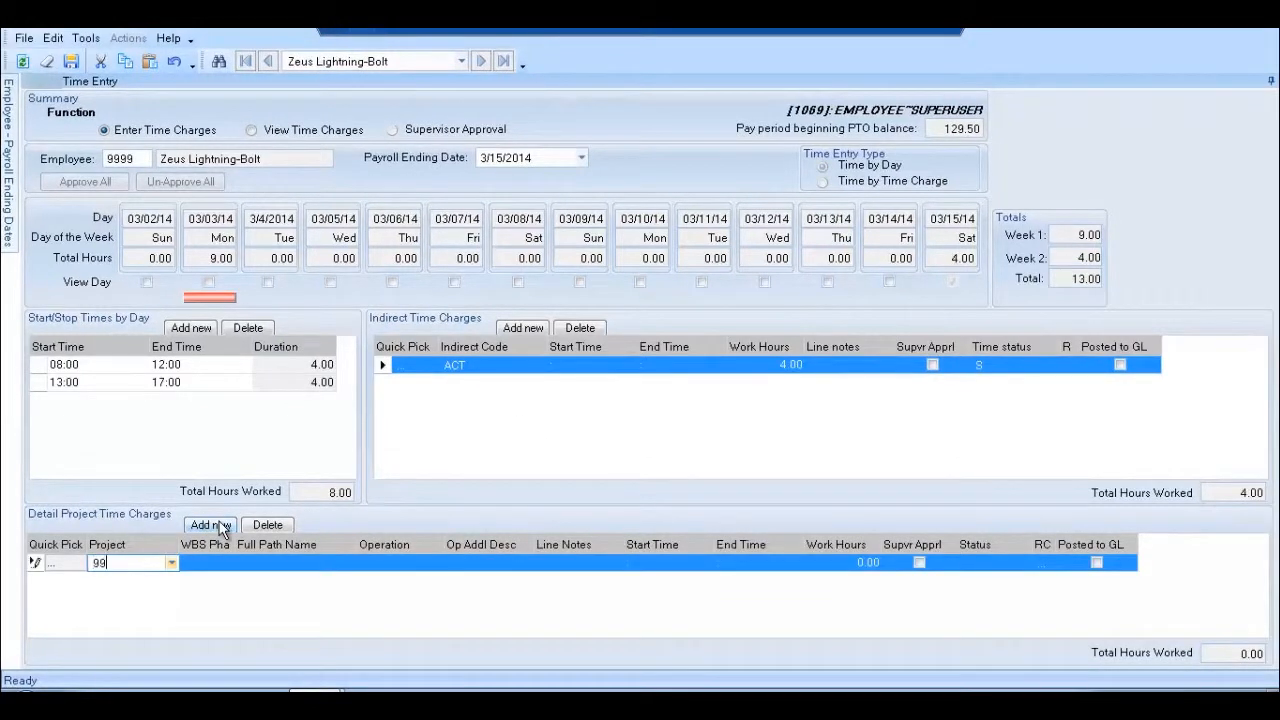
key(Tab)
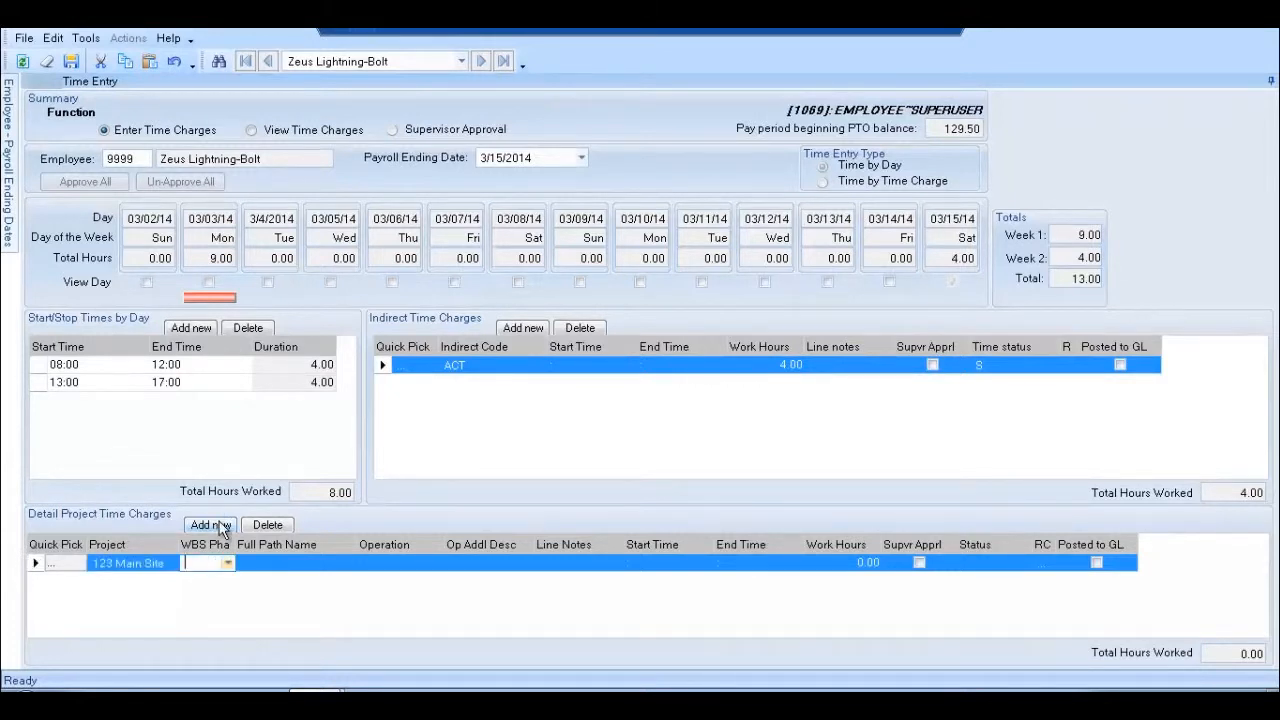
text(1)
key(Tab)
text(10)
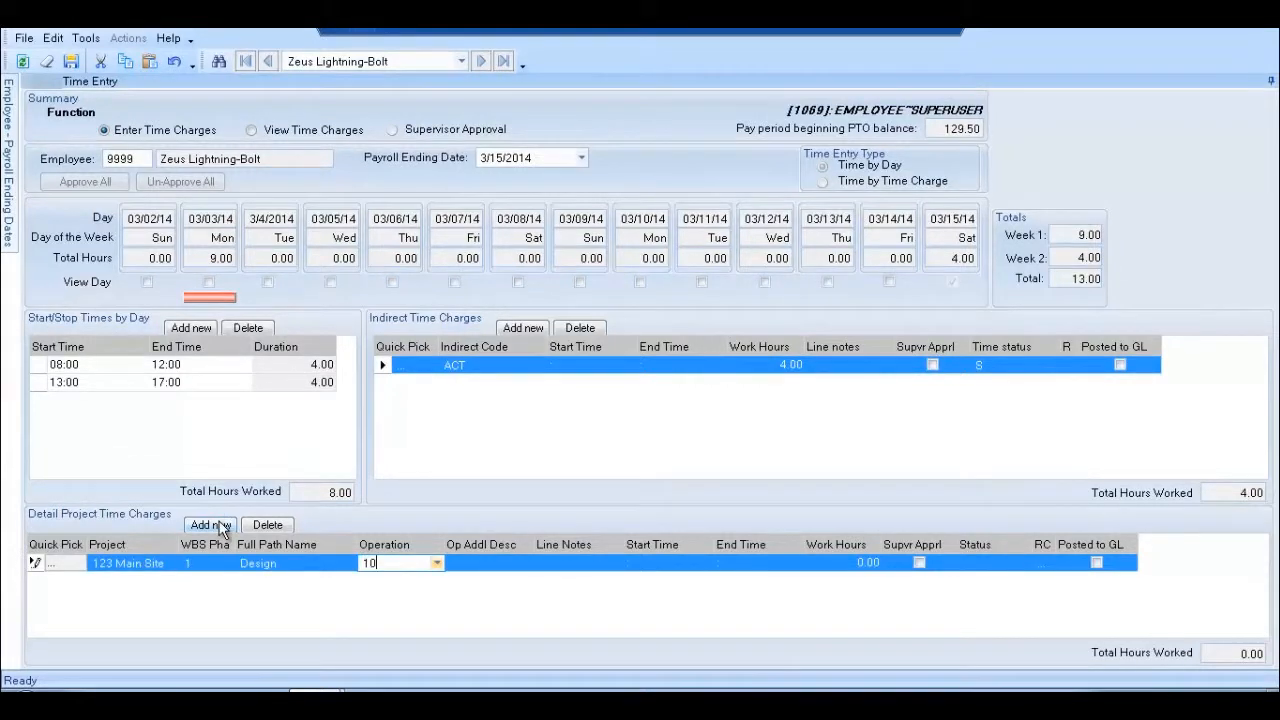
key(Tab)
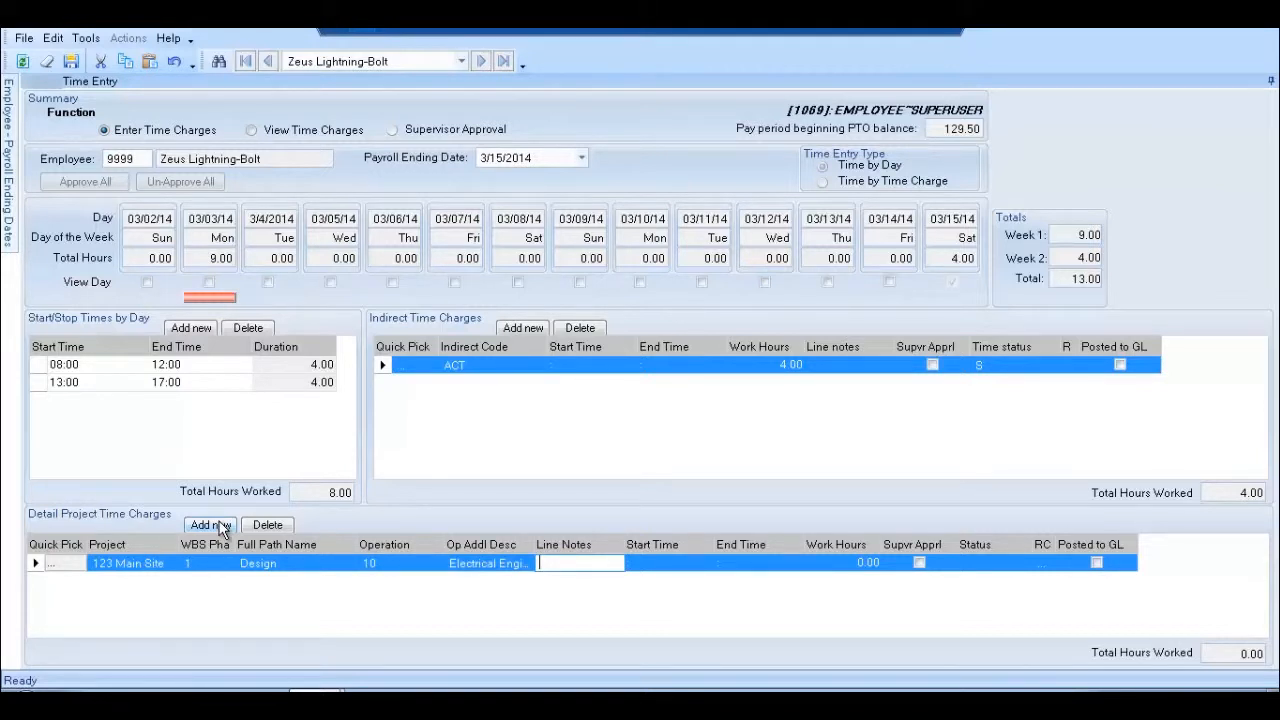
text(Worked on)
text( the project)
key(Tab)
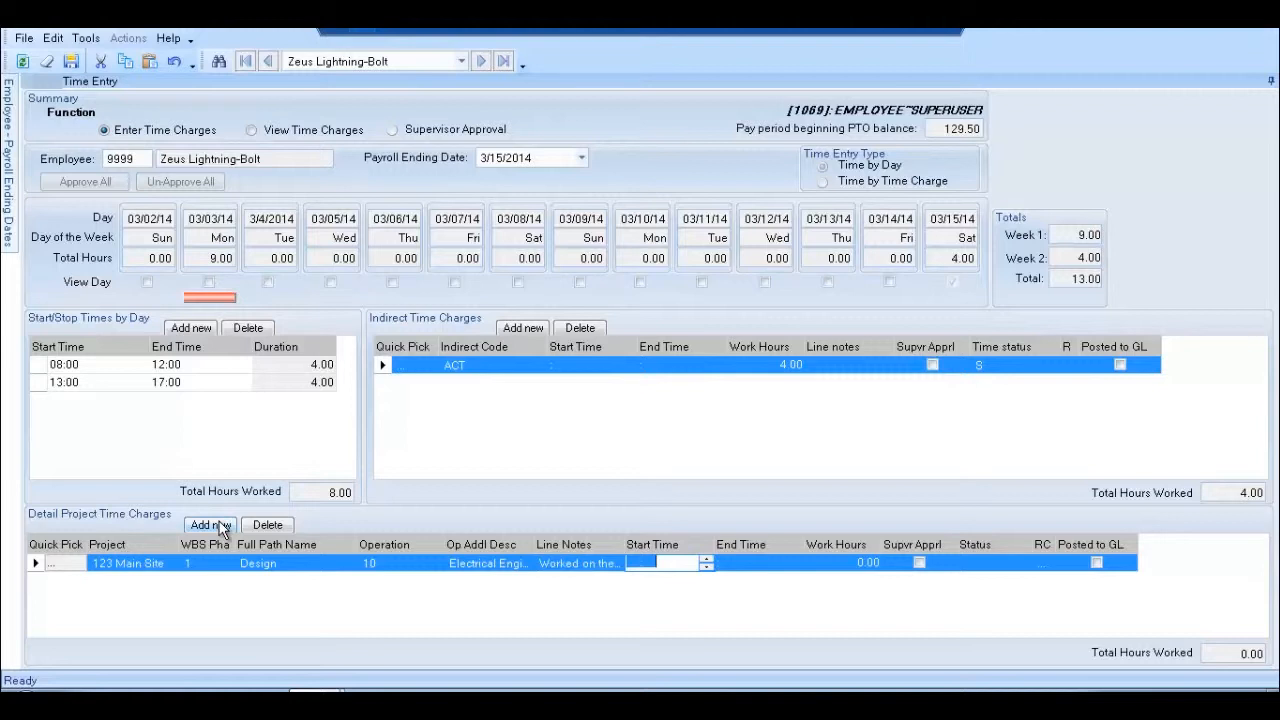
Set the project charge's time to 13:00–17:00 for 4.00 hours
text(13:00)
key(Tab)
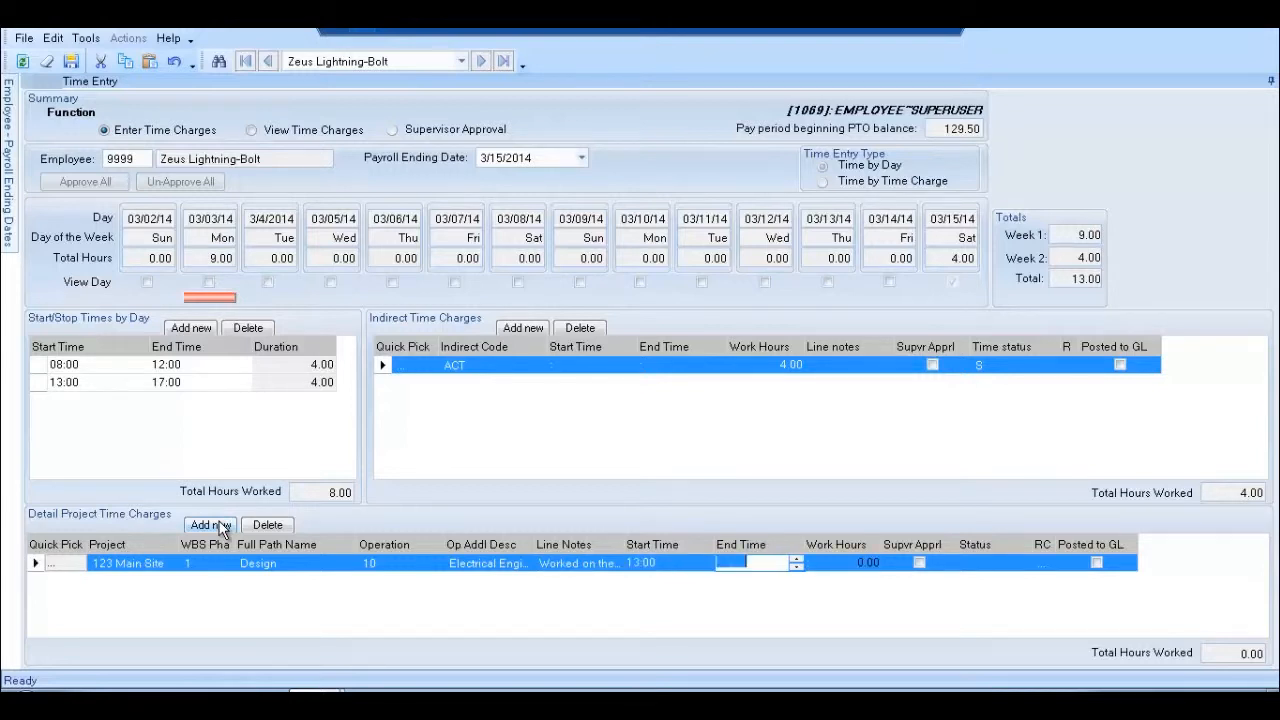
text(17:00)
key(Tab)
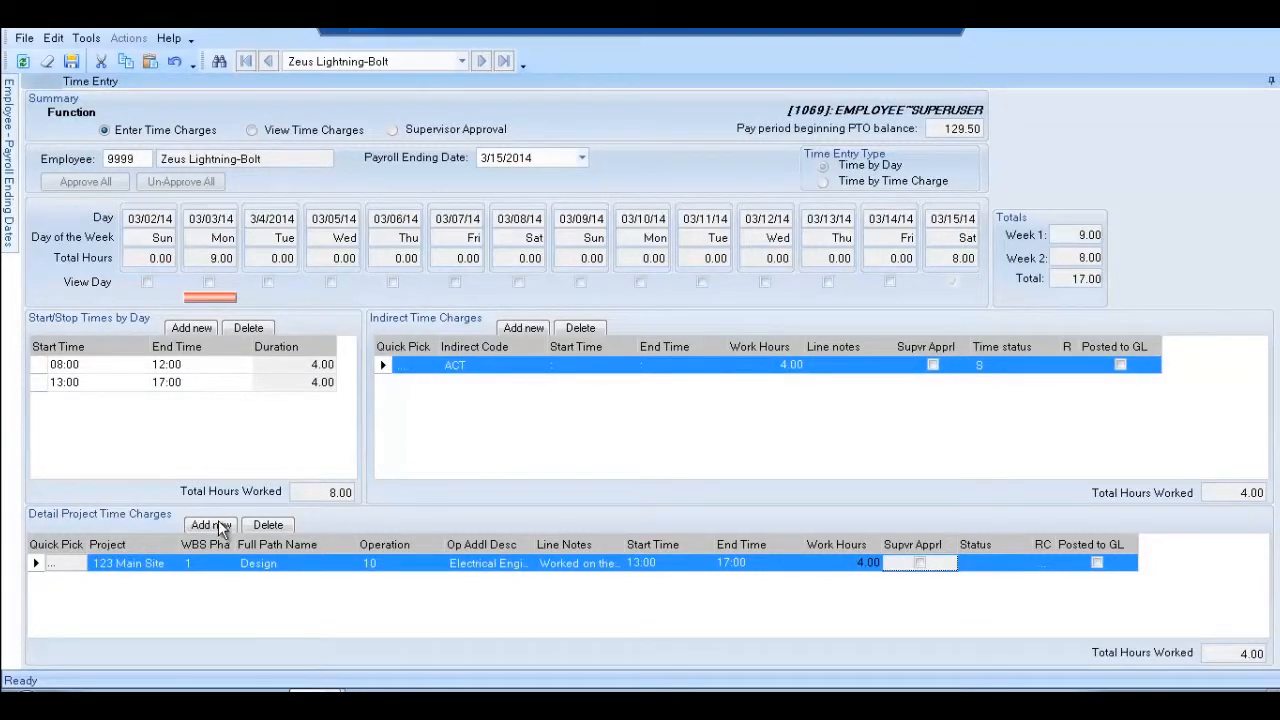
Select 3/30/2014 as the payroll ending date
click(576, 157)
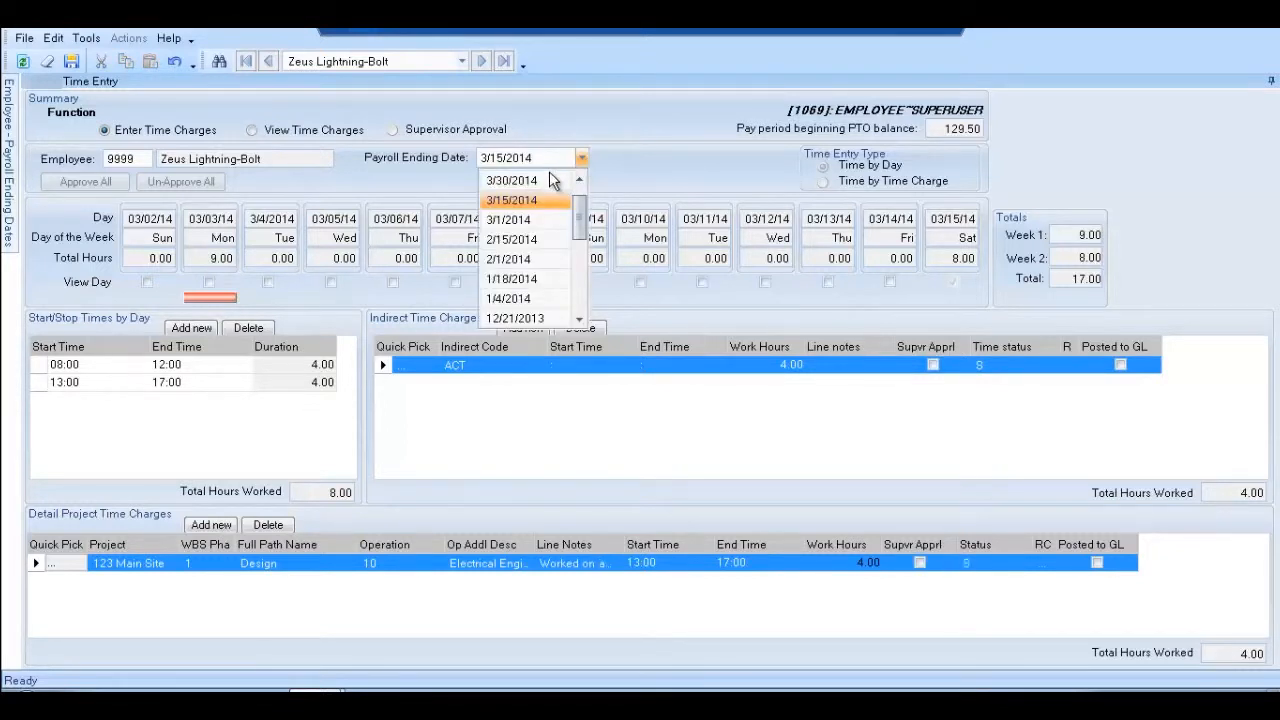
click(551, 180)
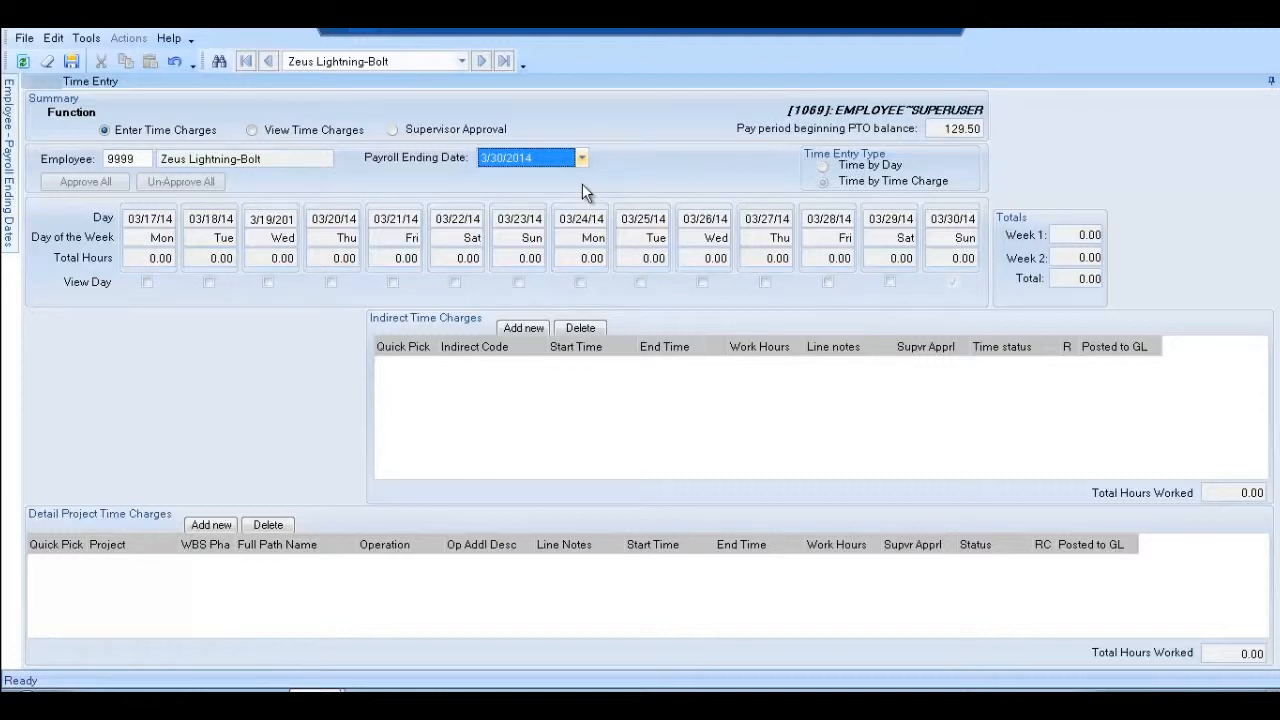
Record ACT indirect time 08:00–12:00 (4.00 hours) on 03/30, then add an empty project charge line
click(518, 327)
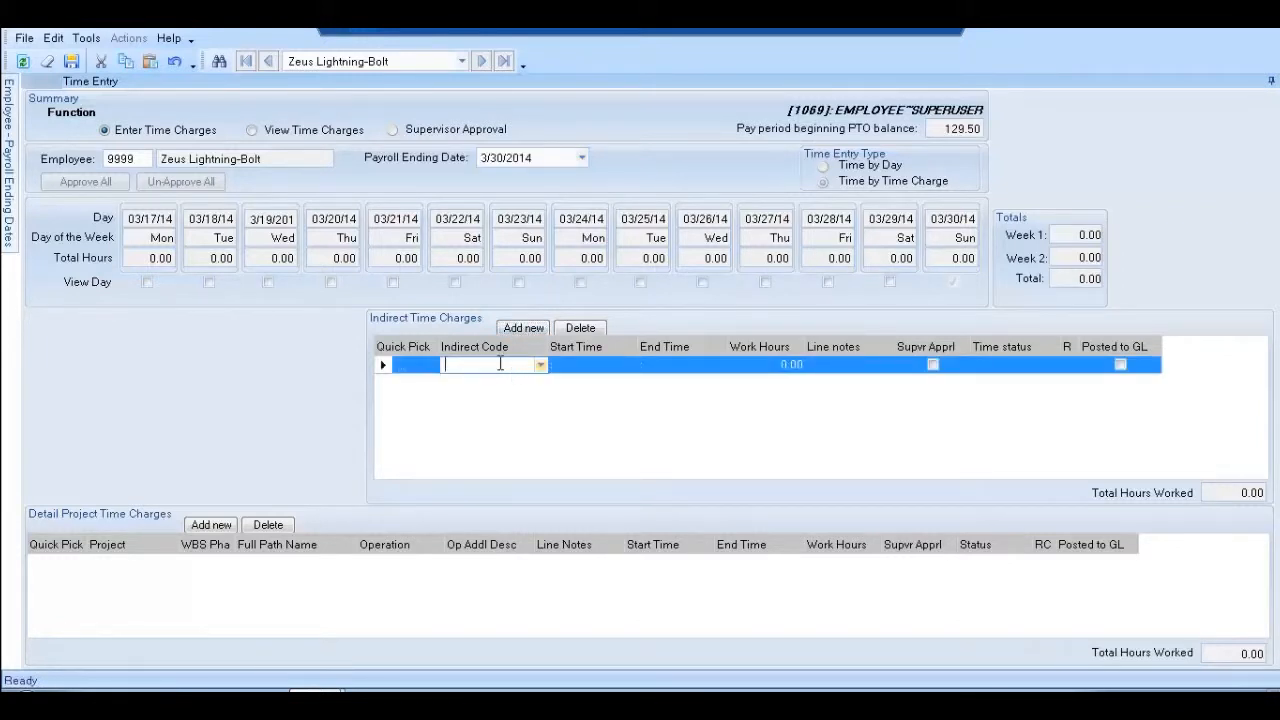
text(act)
key(Tab)
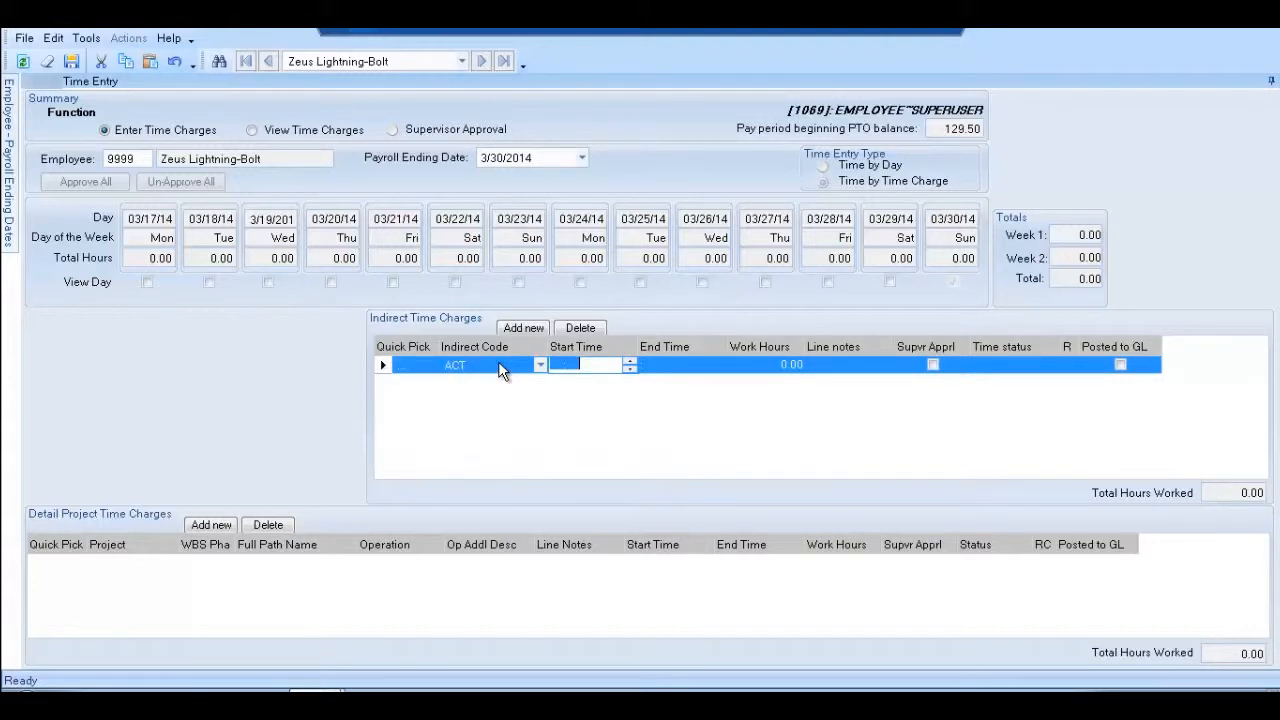
text(0800)
key(Tab)
text(1200)
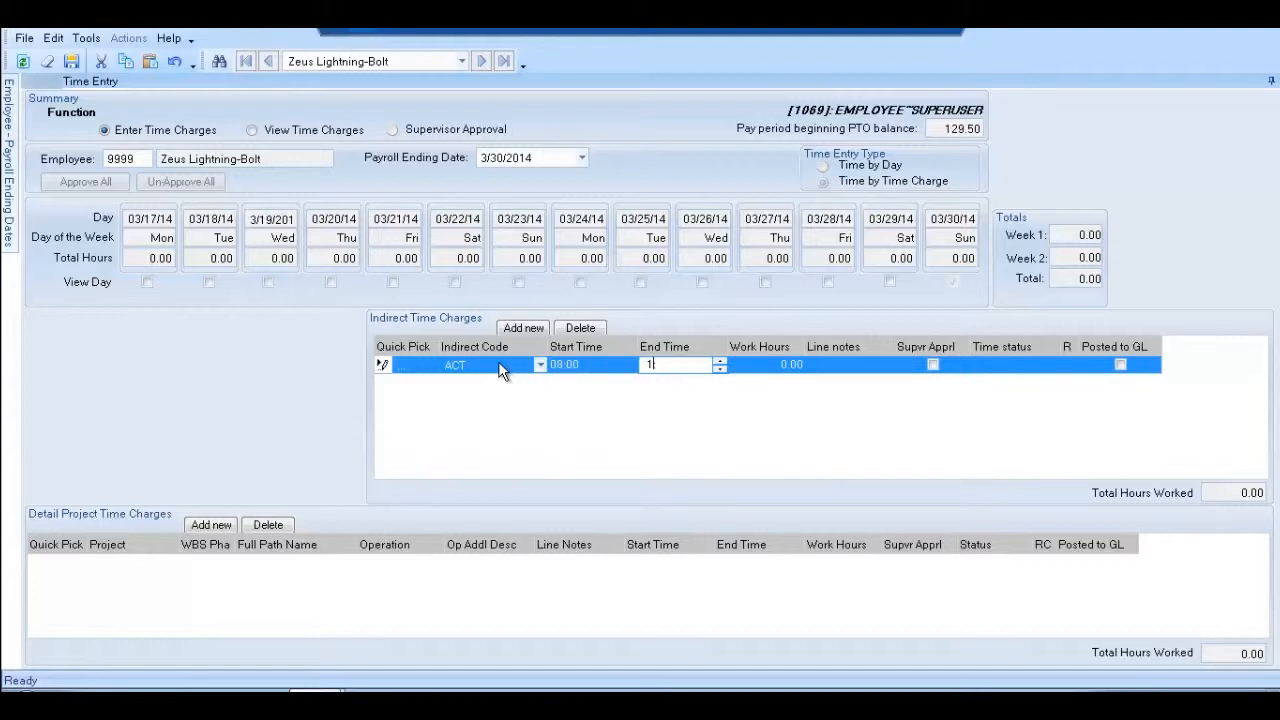
key(Tab)
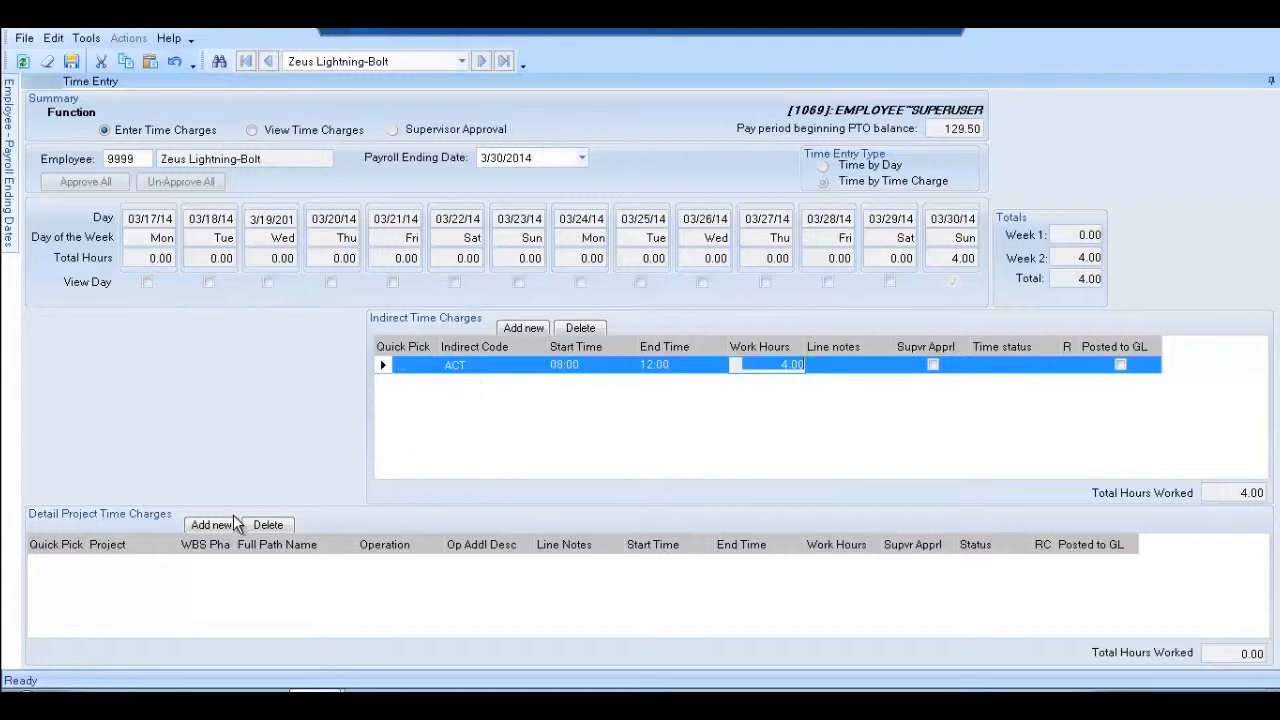
click(211, 526)
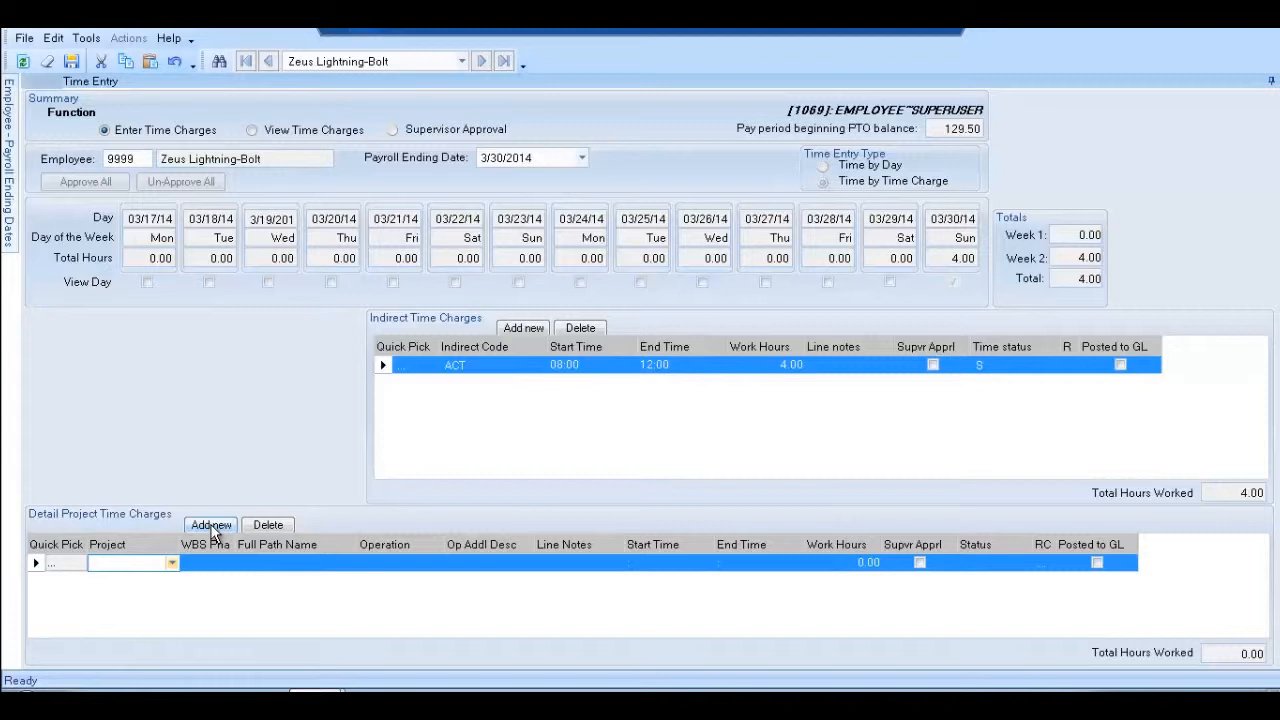
Fill the project line from the 123 Main Site quick pick, timed 13:00–17:00, save it, then delete it
click(60, 567)
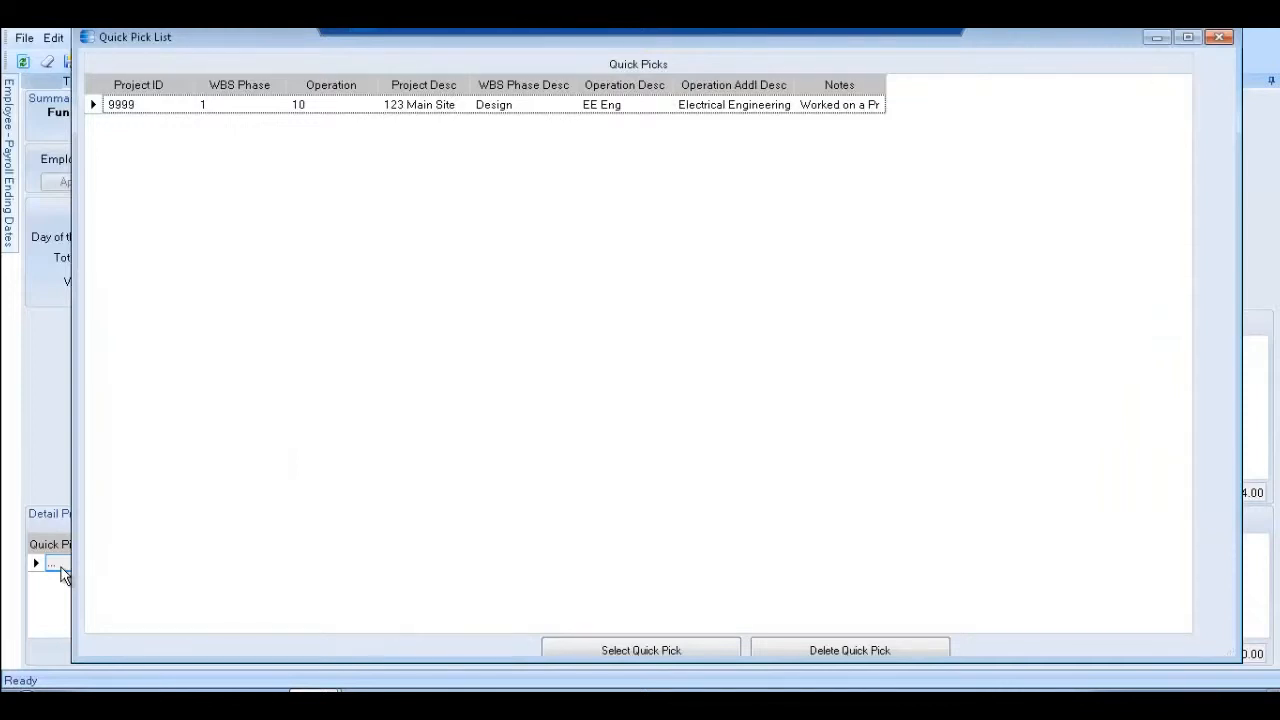
double_click(92, 108)
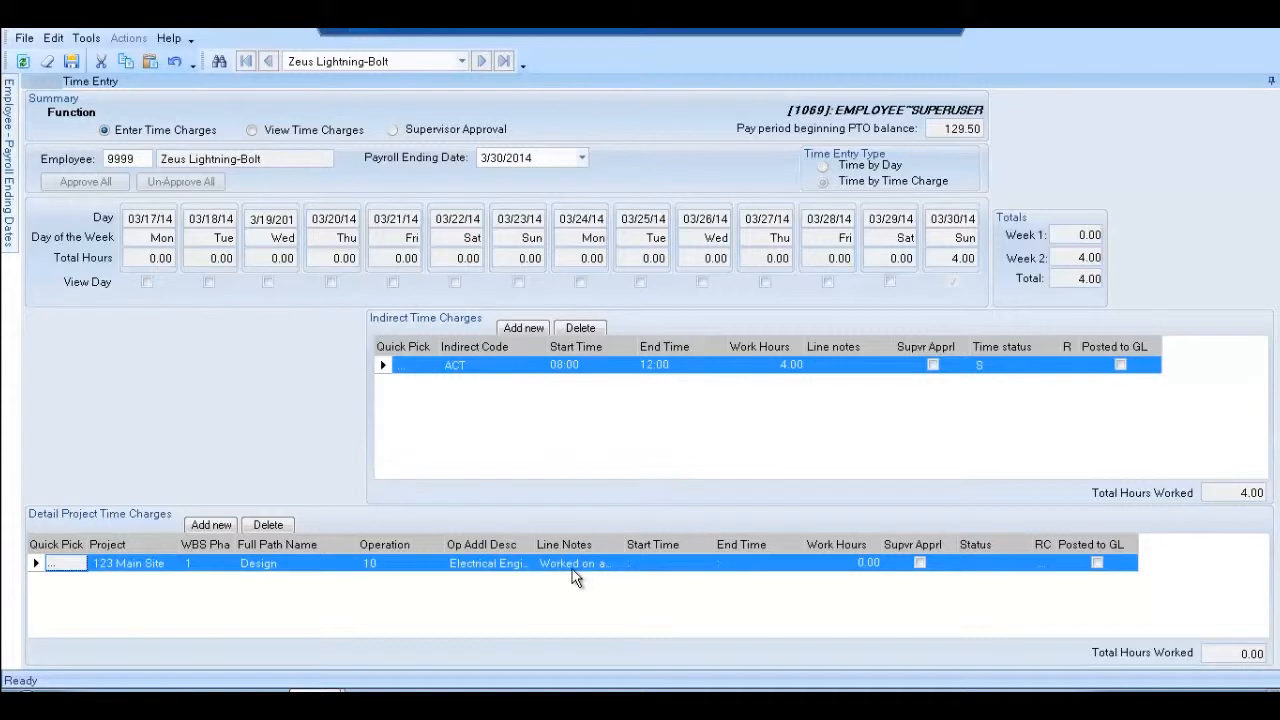
click(644, 562)
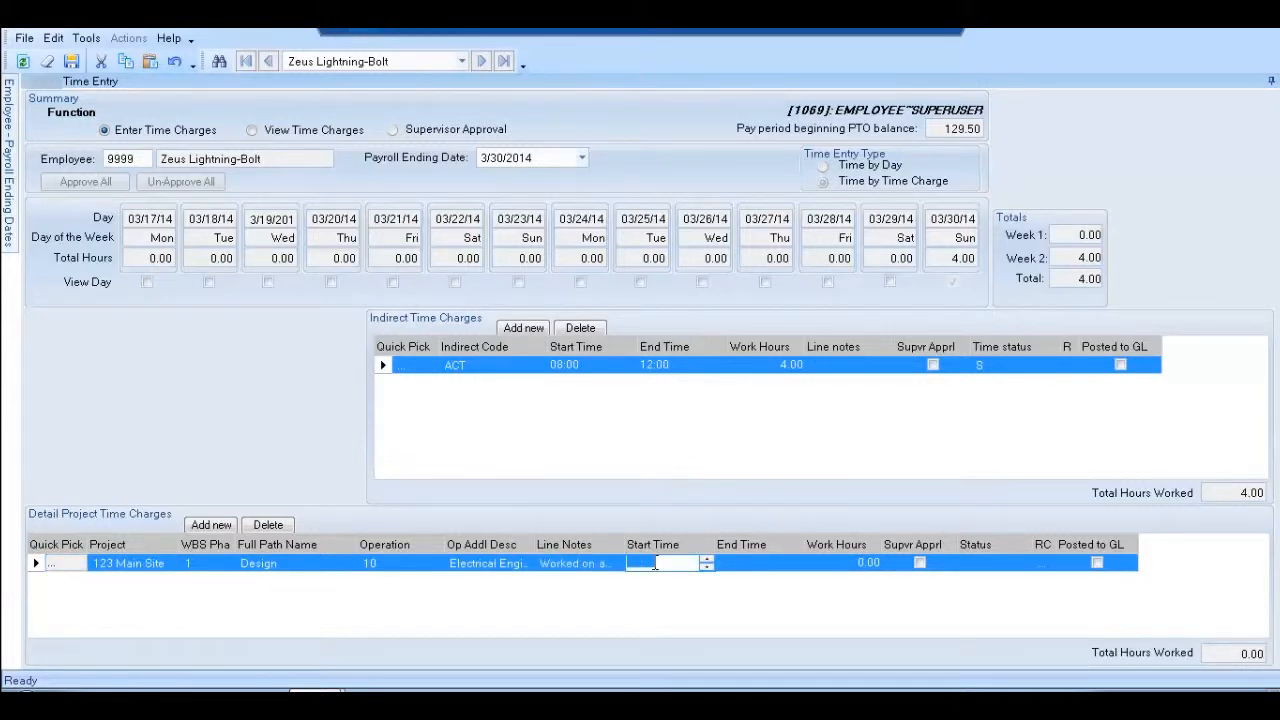
text(1300)
key(Tab)
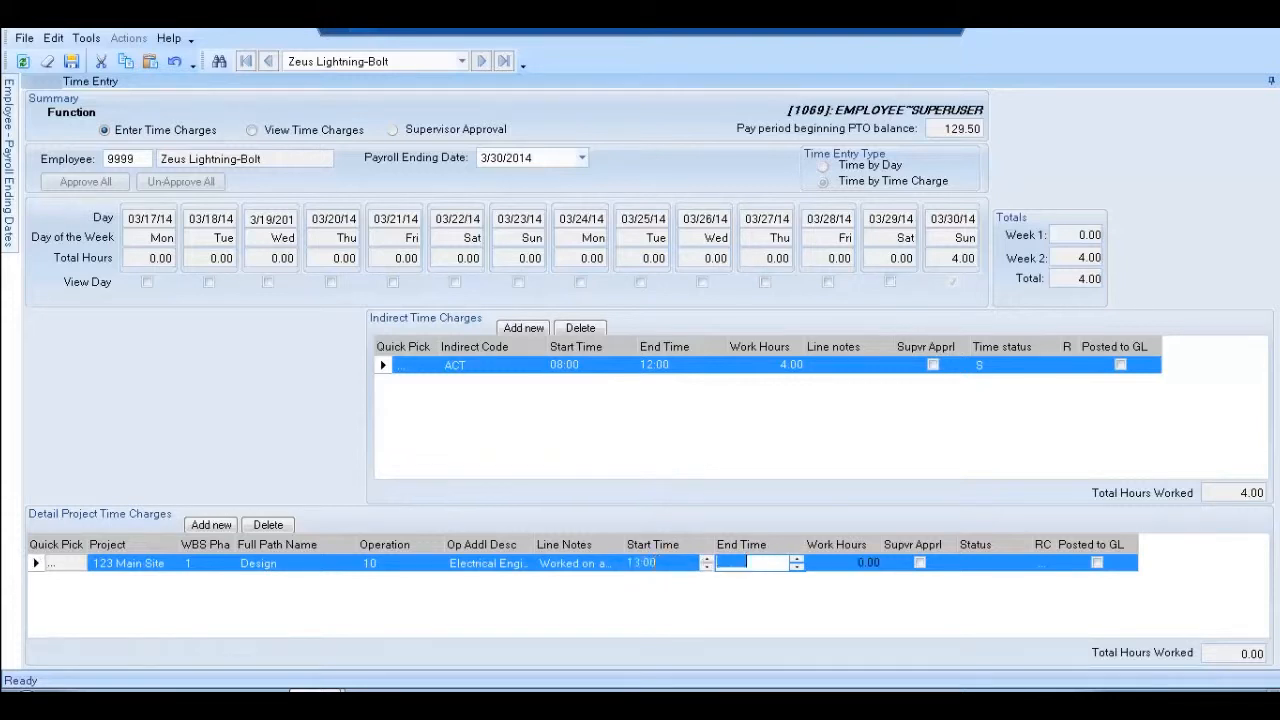
text(17:00)
key(Tab)
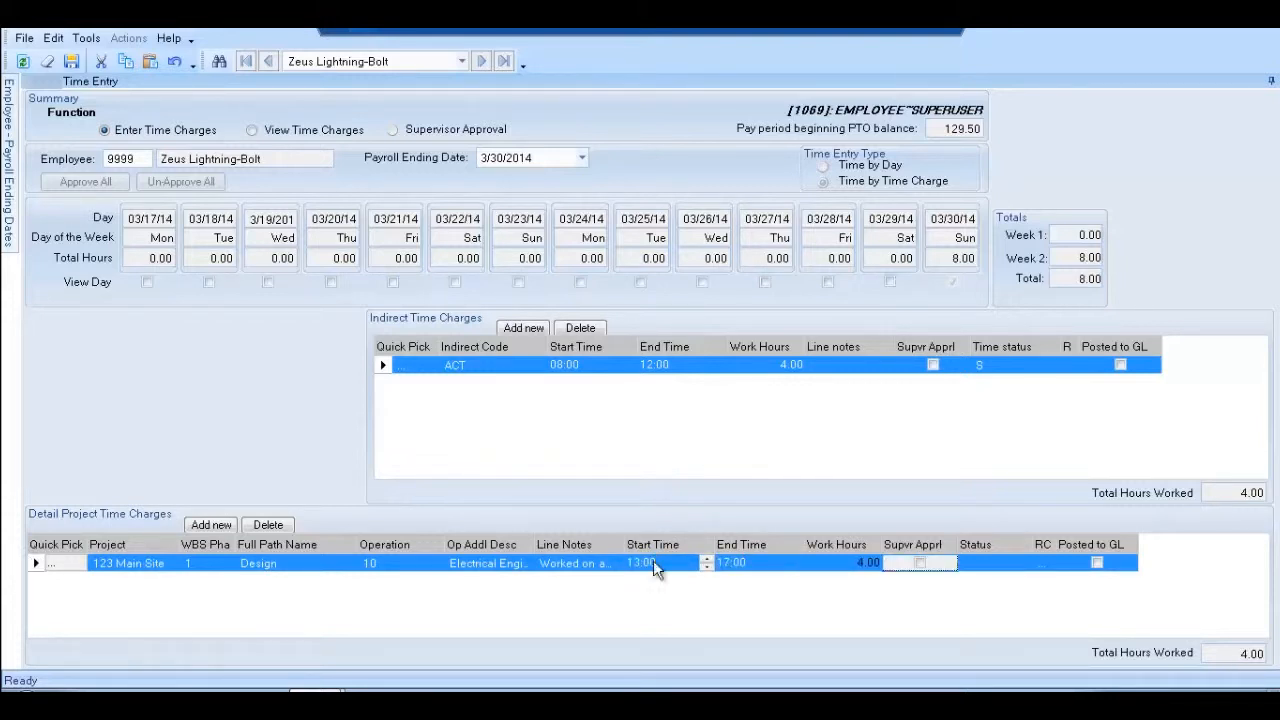
key(ctrl+s)
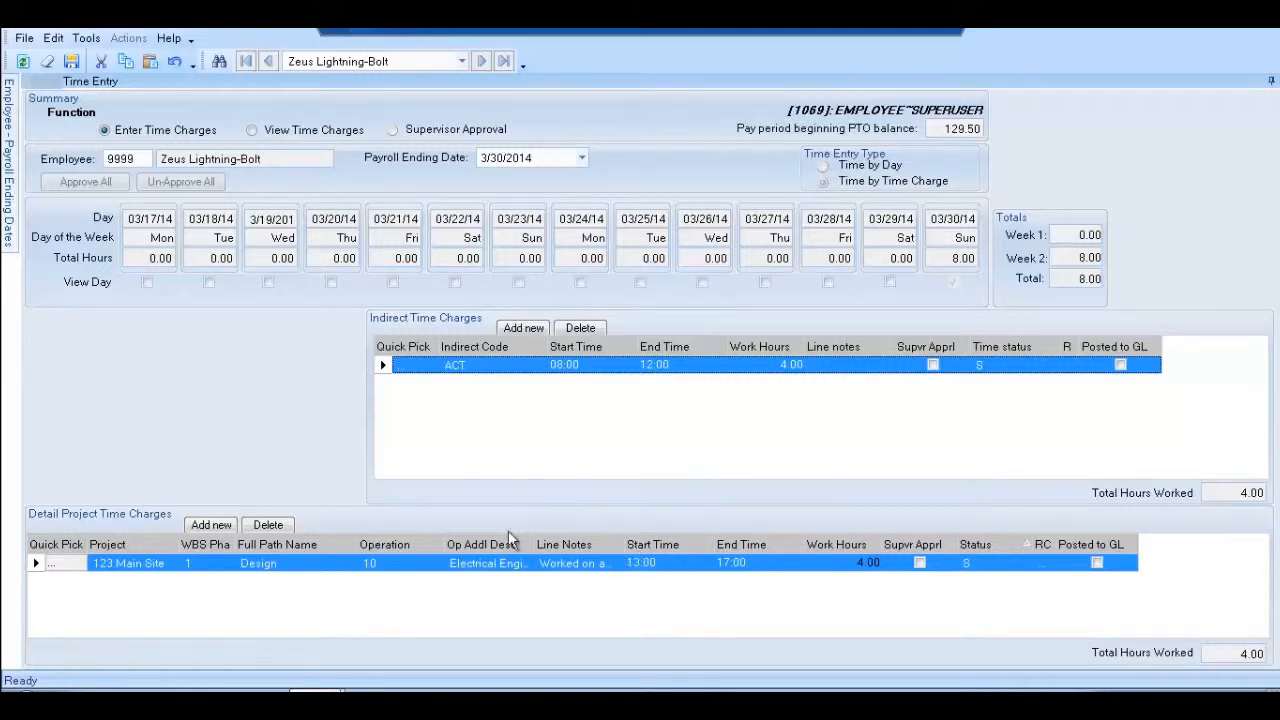
click(270, 525)
Add and save a PTO indirect charge from 13:00 to 17:00, giving 03/30 8.00 hours
click(514, 326)
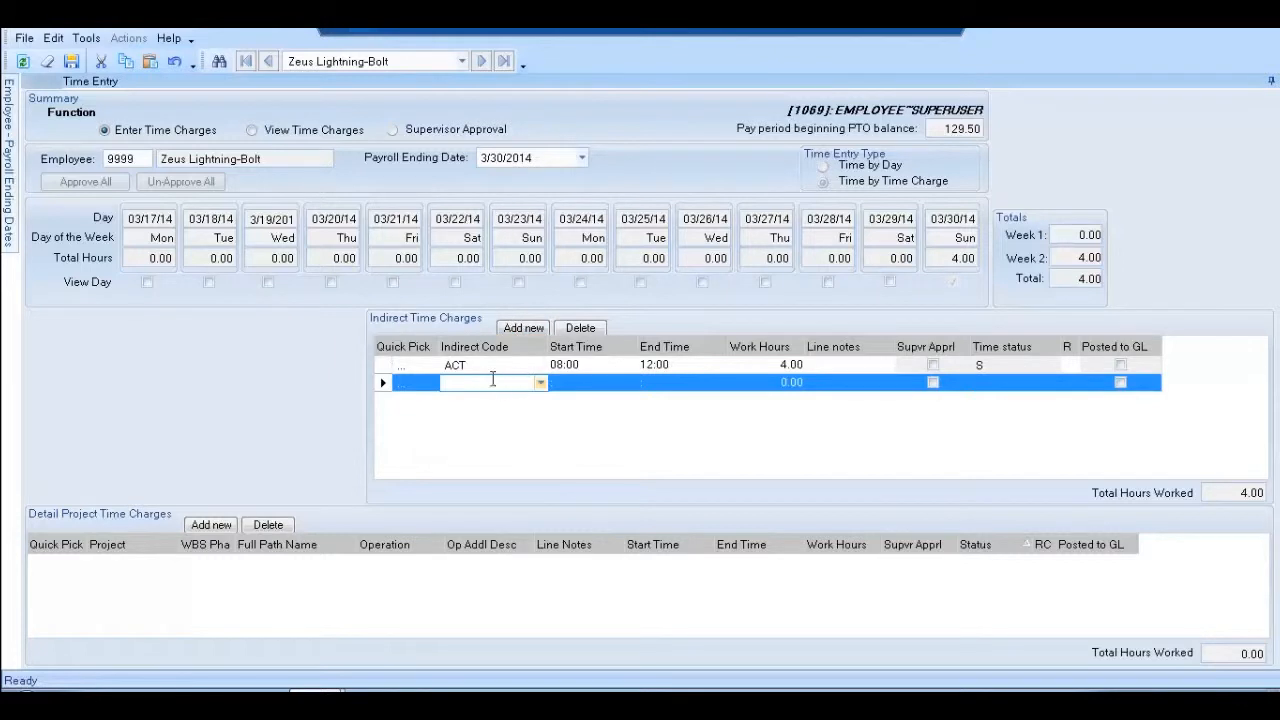
text(PTO)
key(Tab)
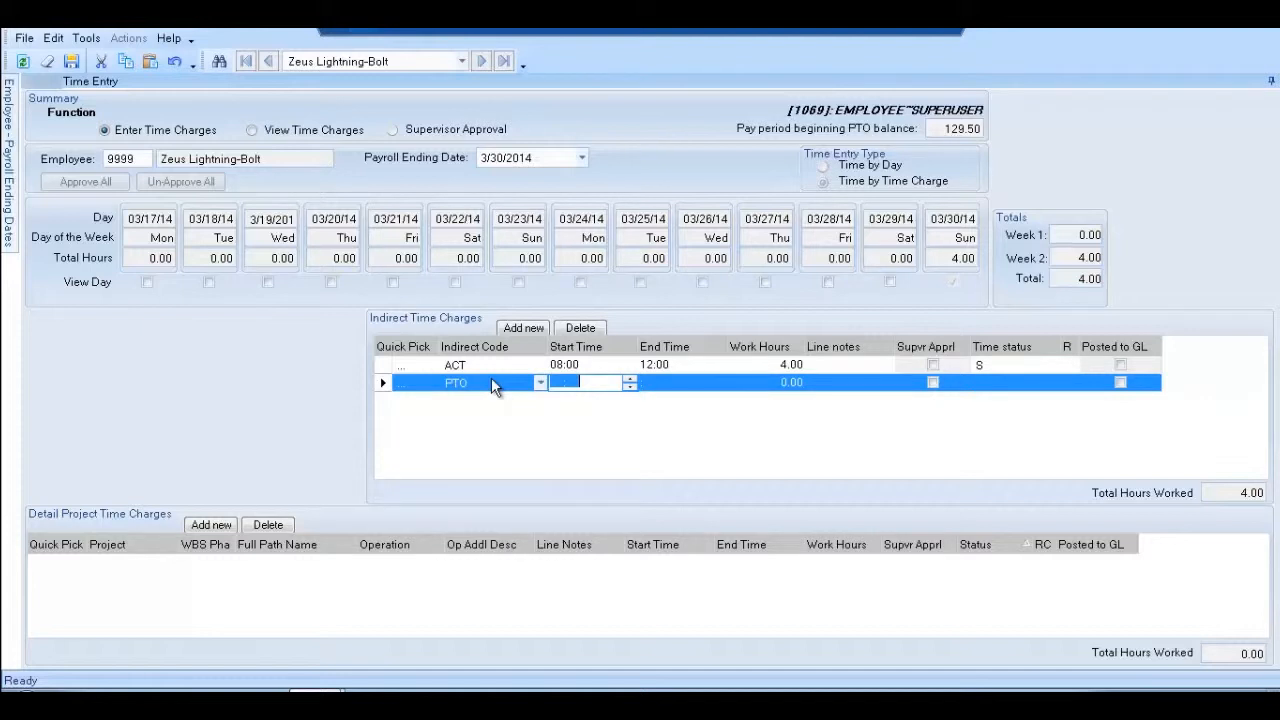
text(1300)
key(Tab)
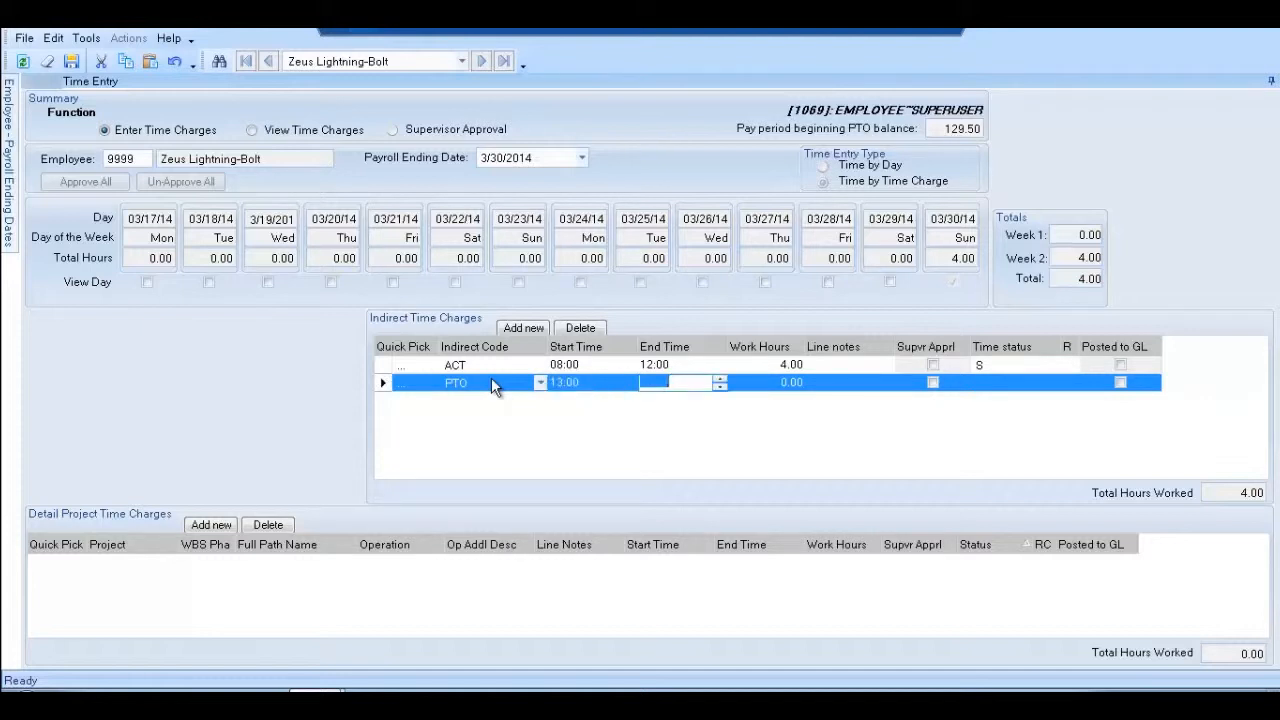
text(1700)
key(Tab)
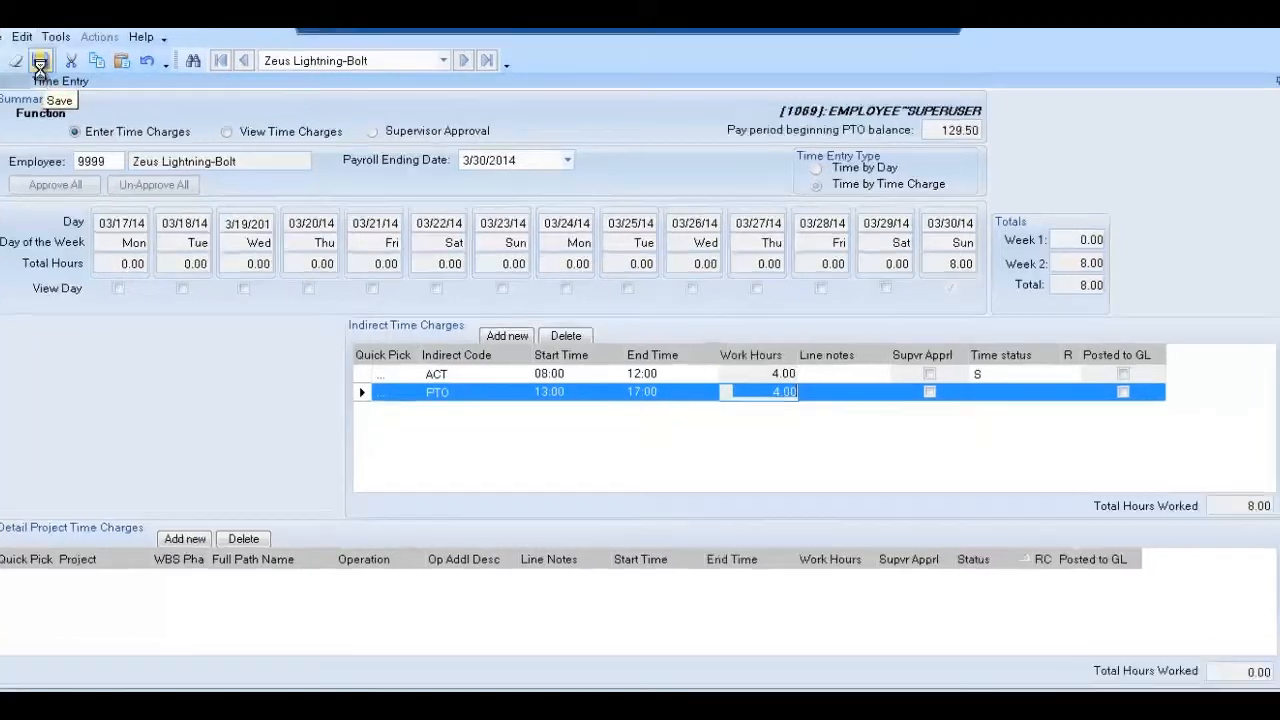
click(72, 63)
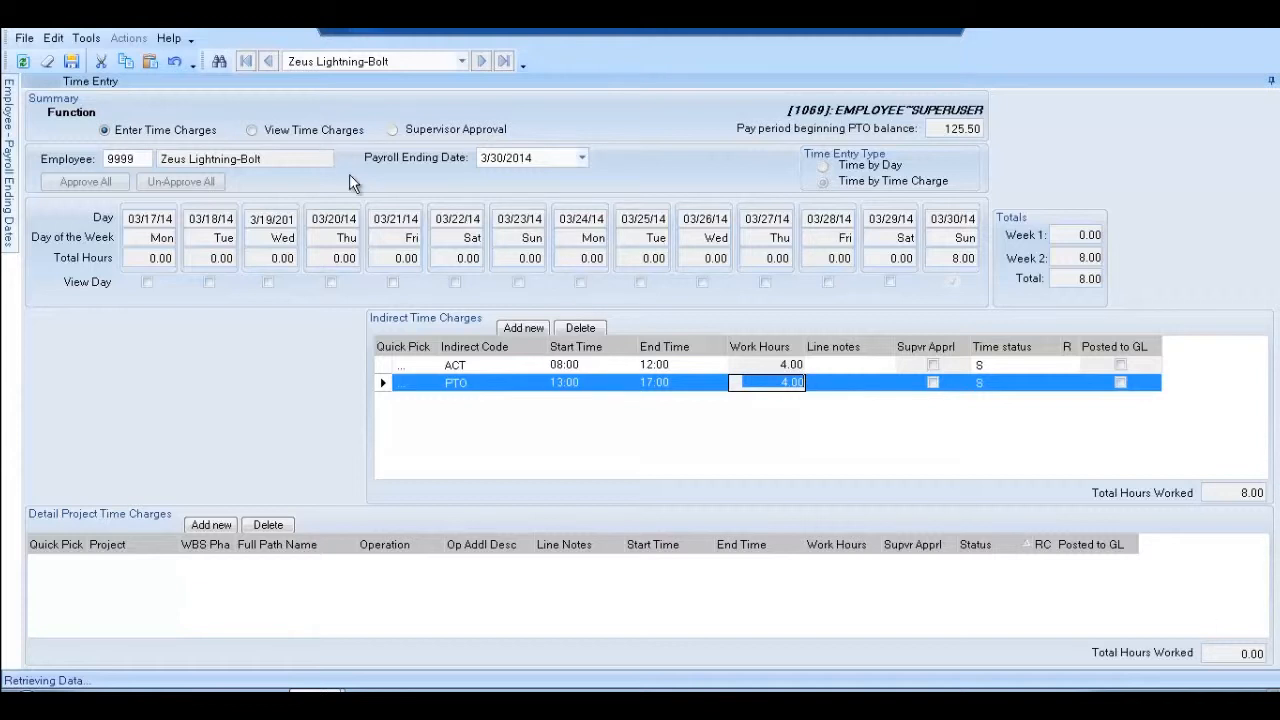
Switch to Supervisor Approval, view 02/03/14, and scroll its project charges to the Supvr Appr column
click(395, 131)
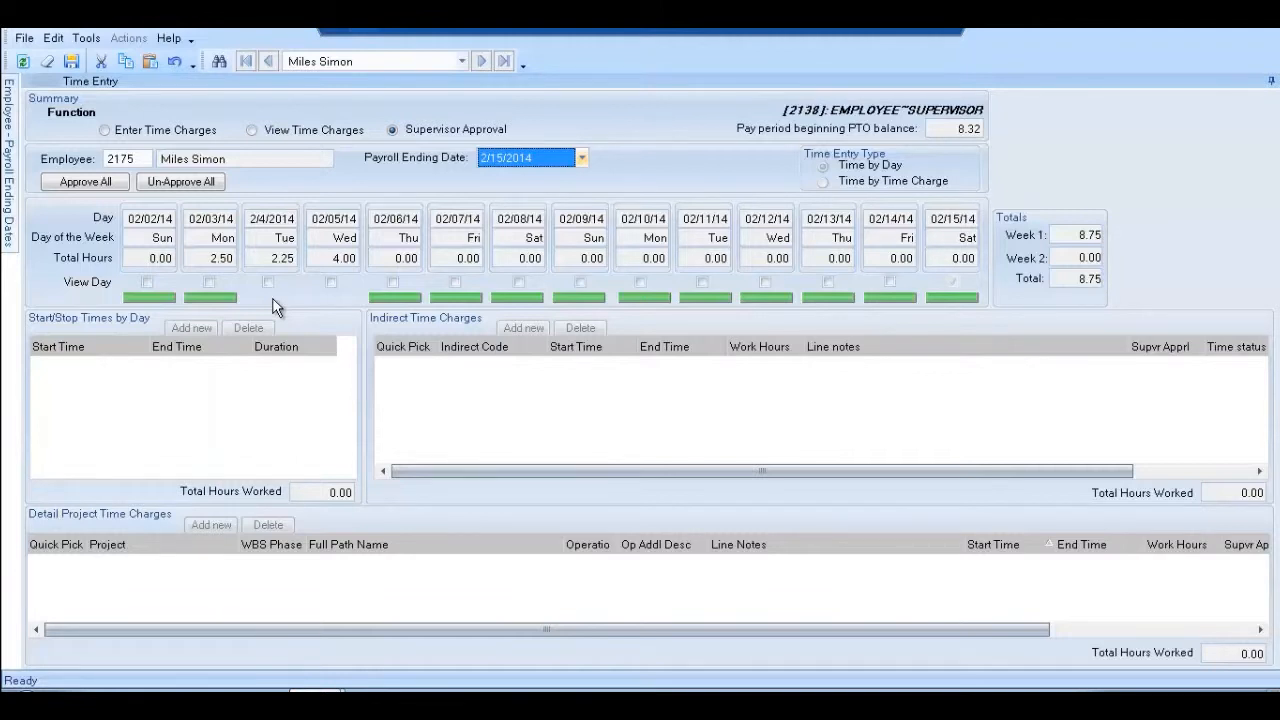
click(216, 284)
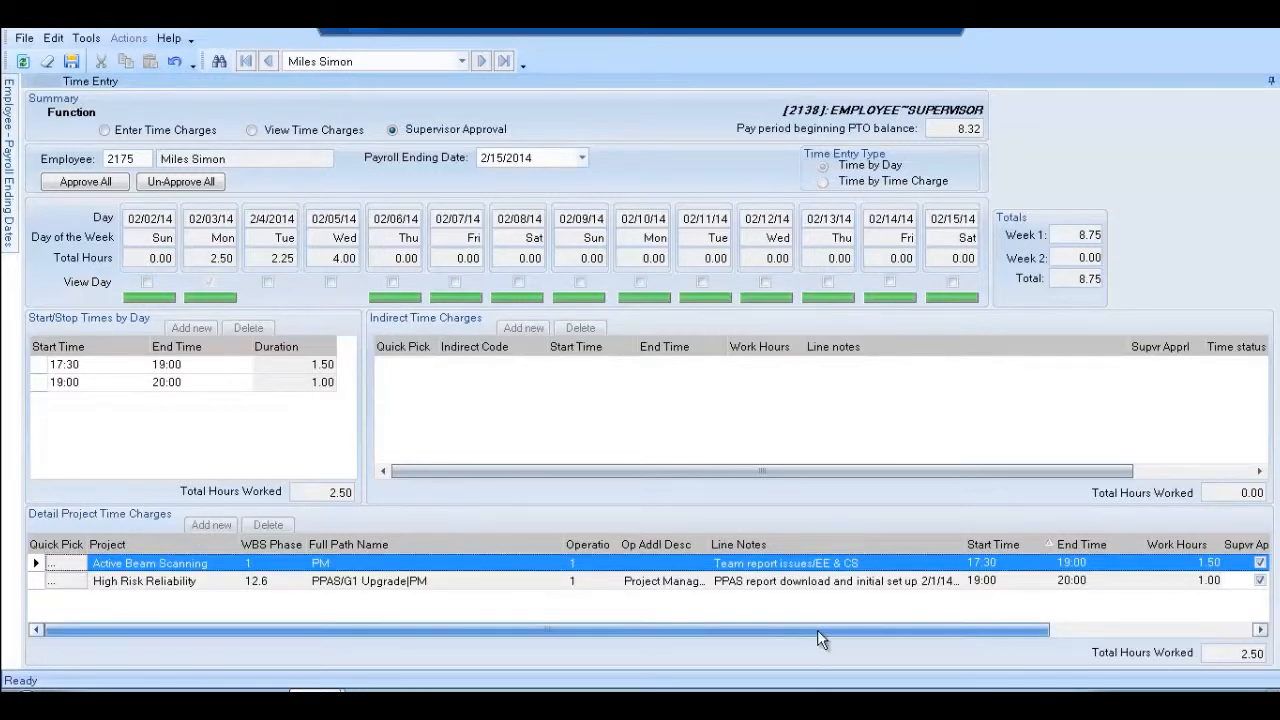
drag(817, 629, 937, 630)
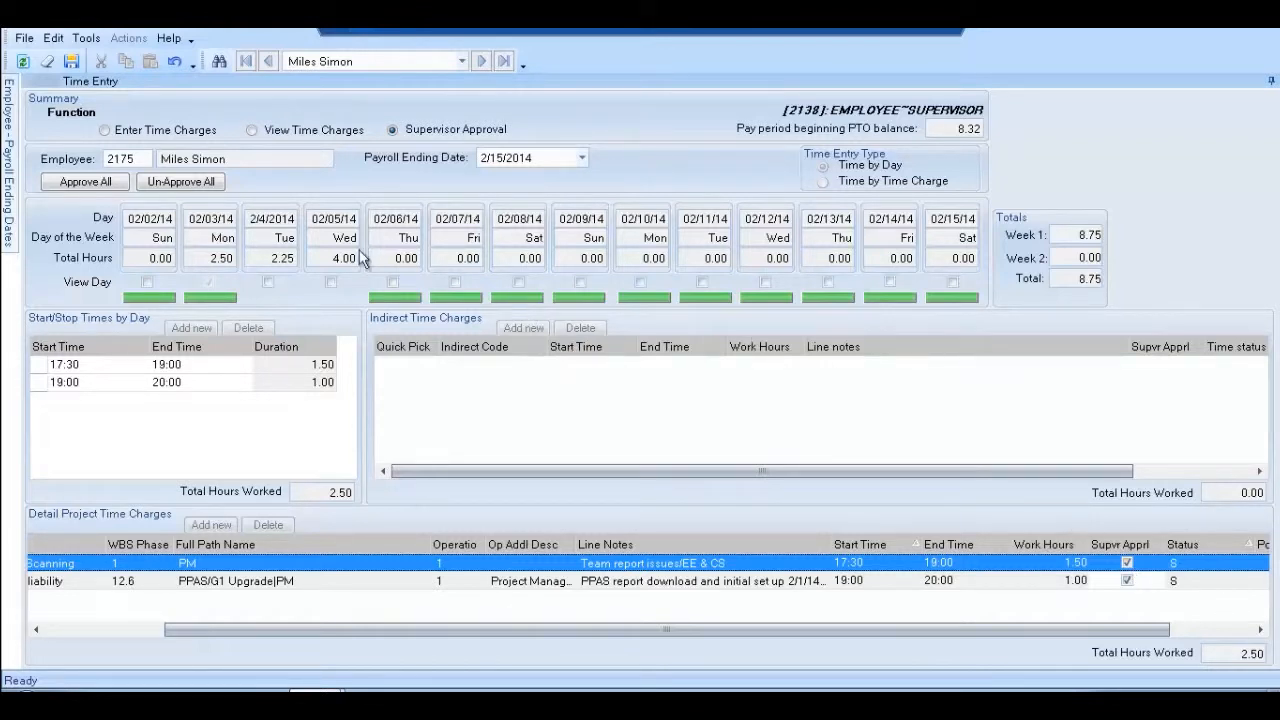
View 2/4/2014, tick Supvr Appr on its project charge, then view 02/05/14
click(269, 282)
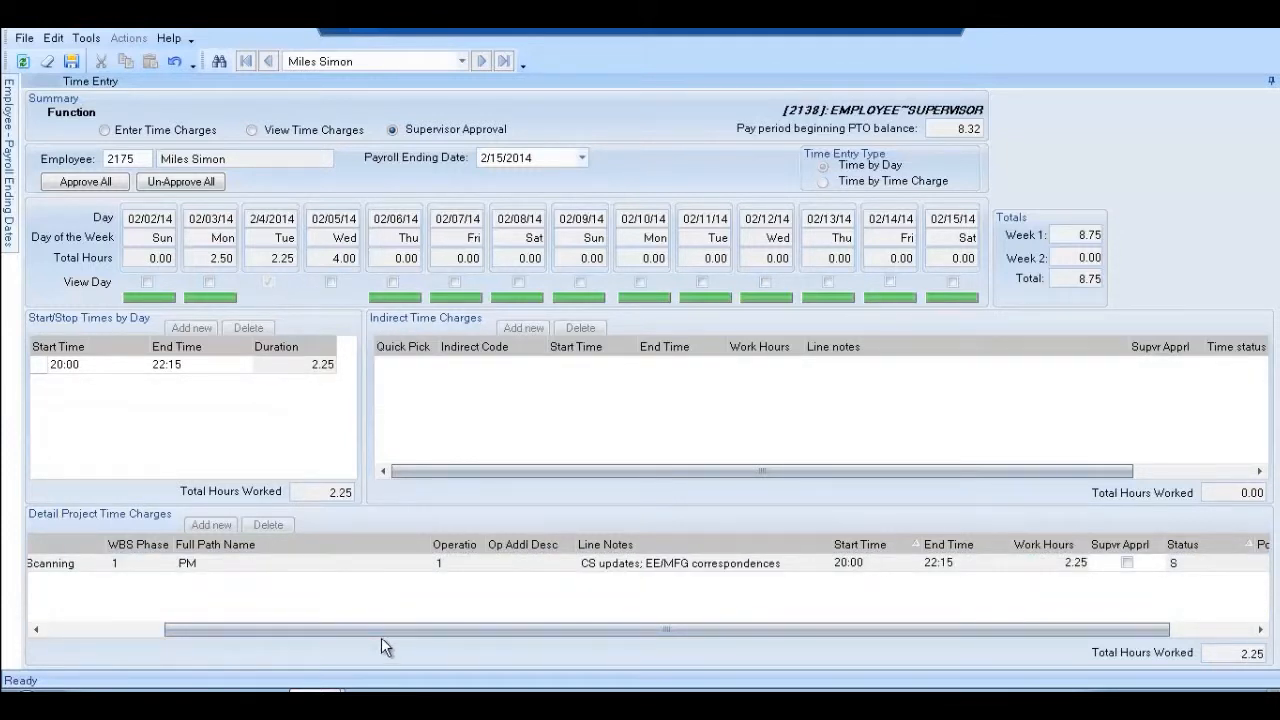
drag(358, 631, 566, 615)
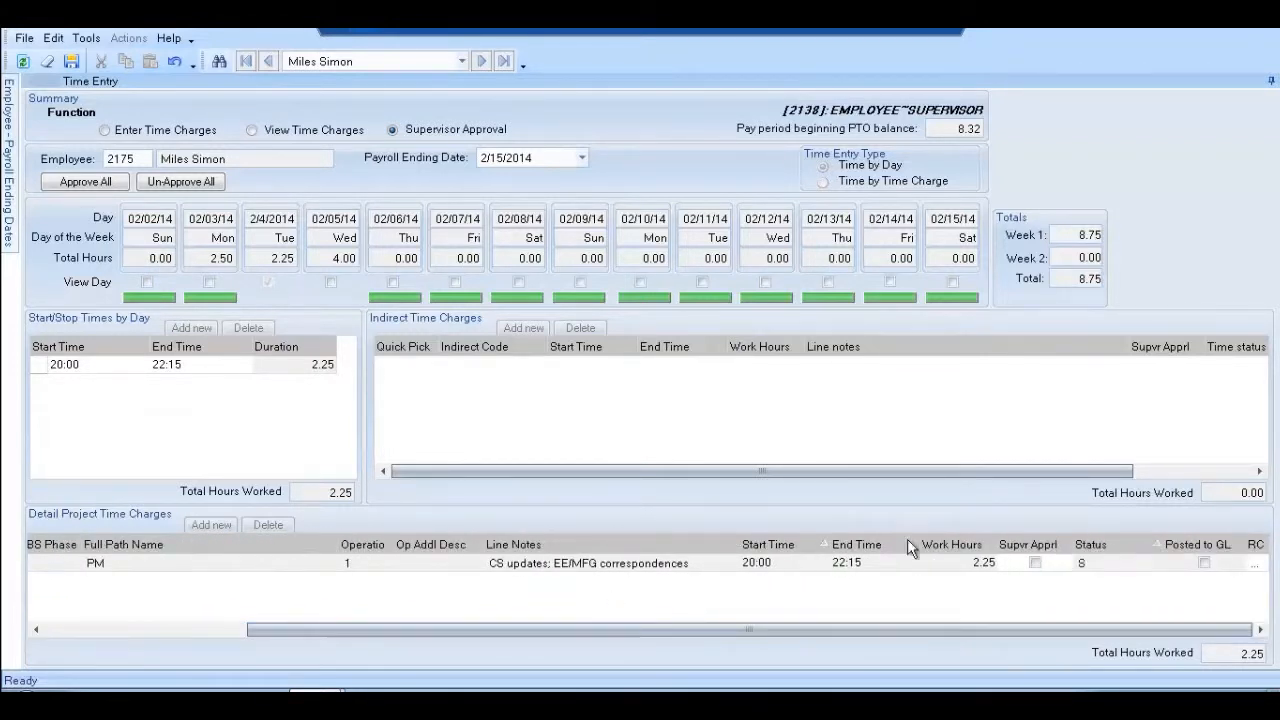
click(1034, 563)
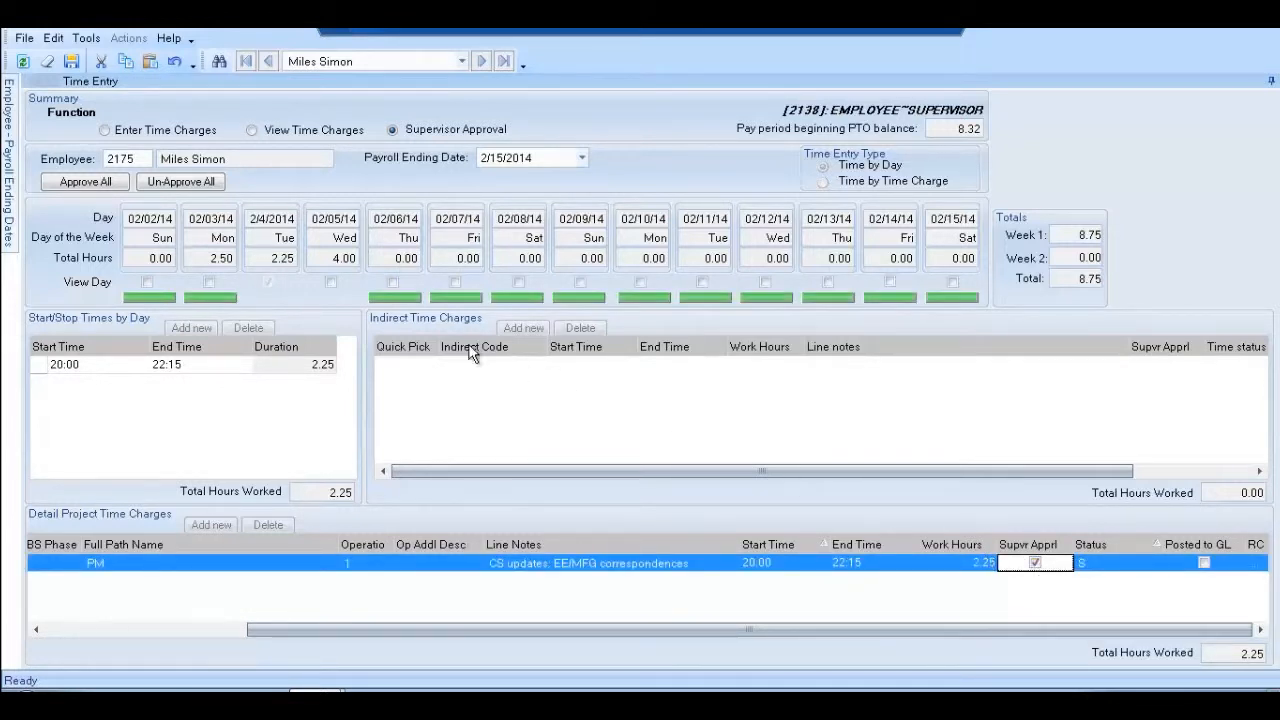
click(331, 285)
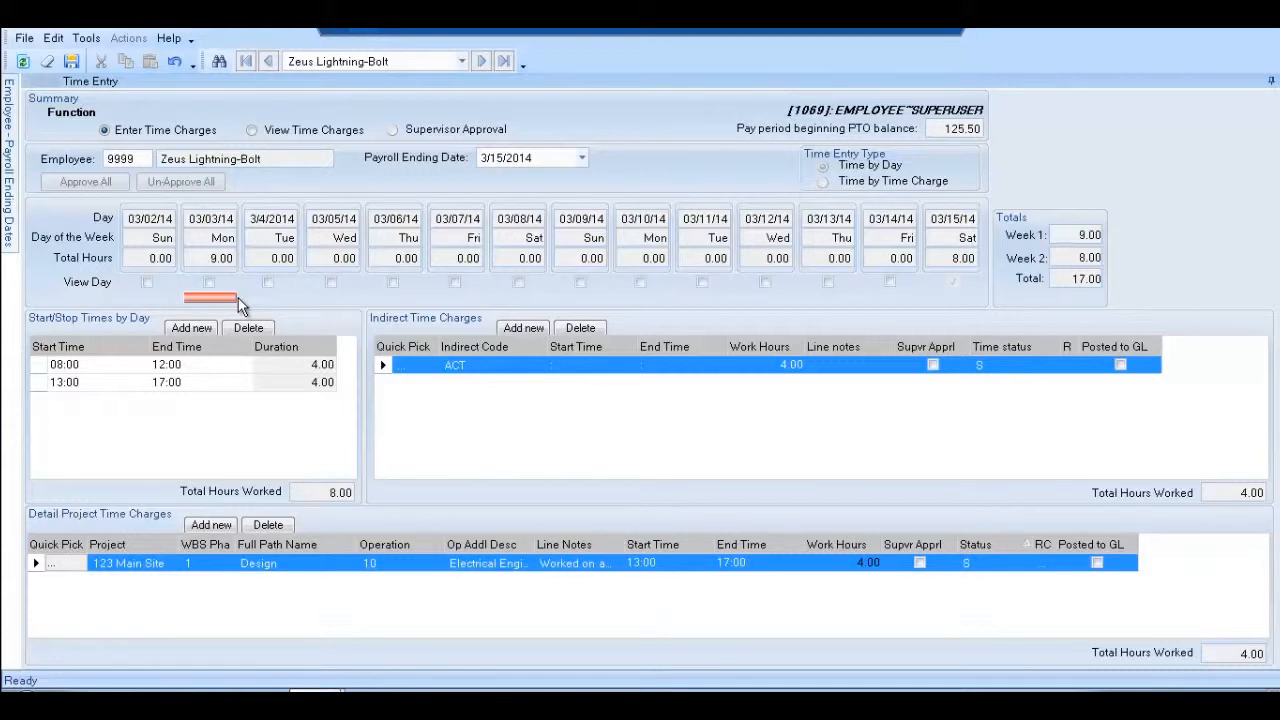
View 03/03/14 and read the 123 Main Site charge's rejection comments, then close them
click(207, 287)
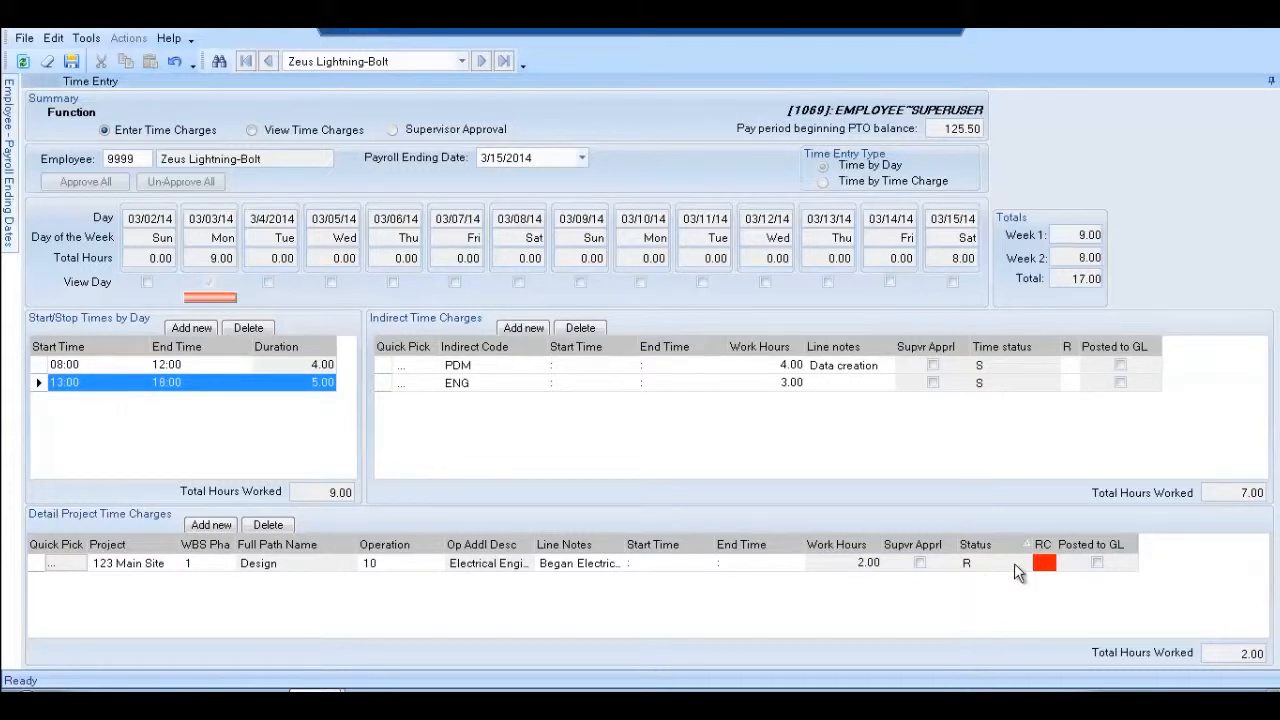
click(1045, 563)
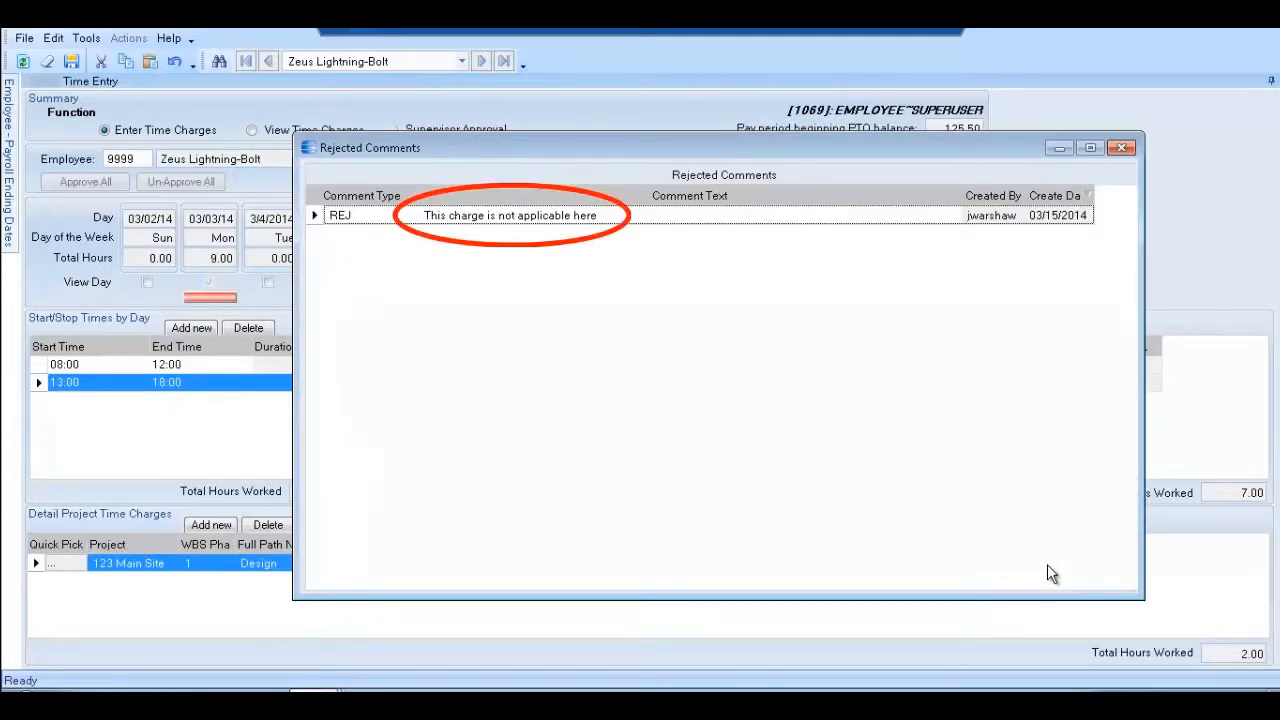
click(1122, 148)
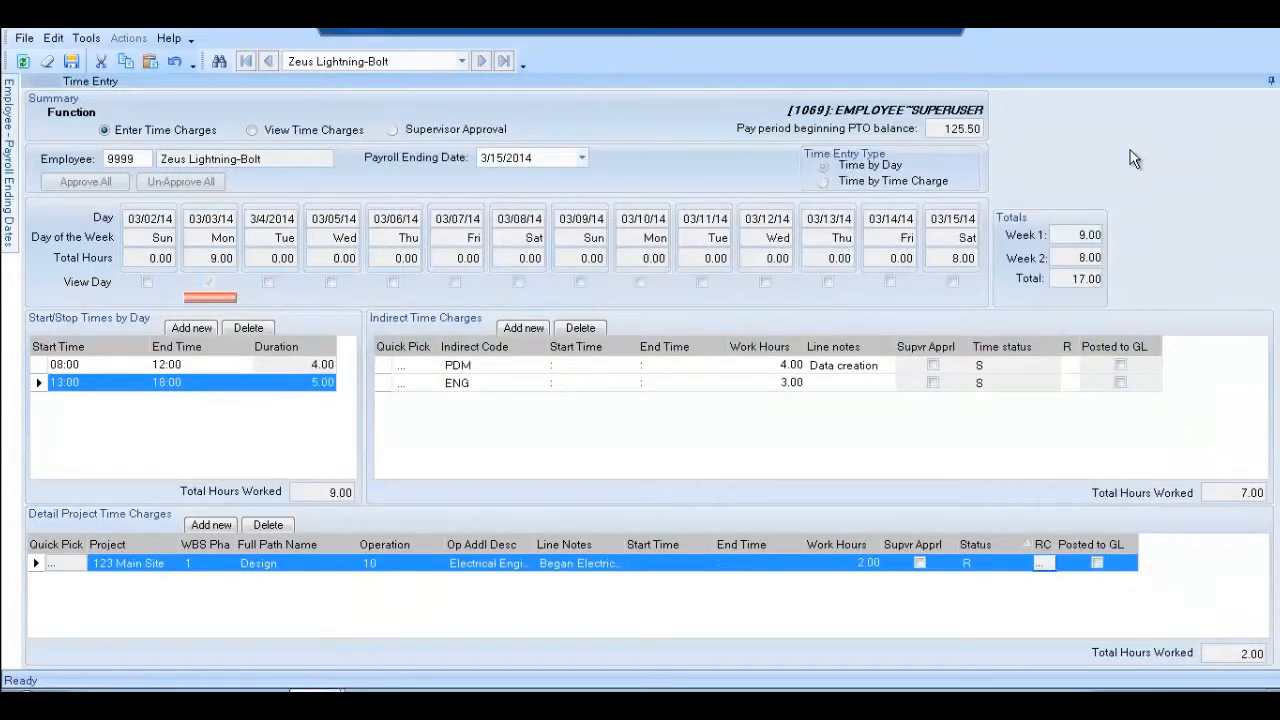
Switch the rejected 123 Main Site charge from operation 10 to 20 Mechanical Engineering and save
click(437, 566)
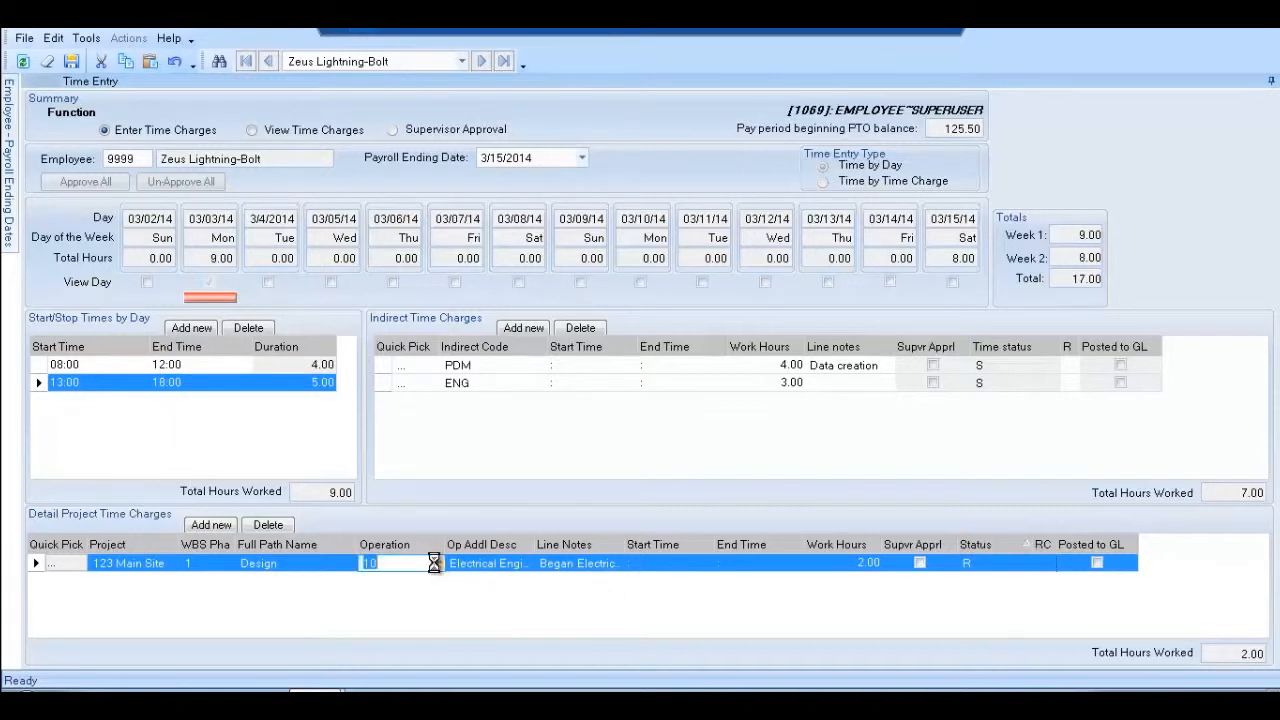
click(418, 604)
click(71, 61)
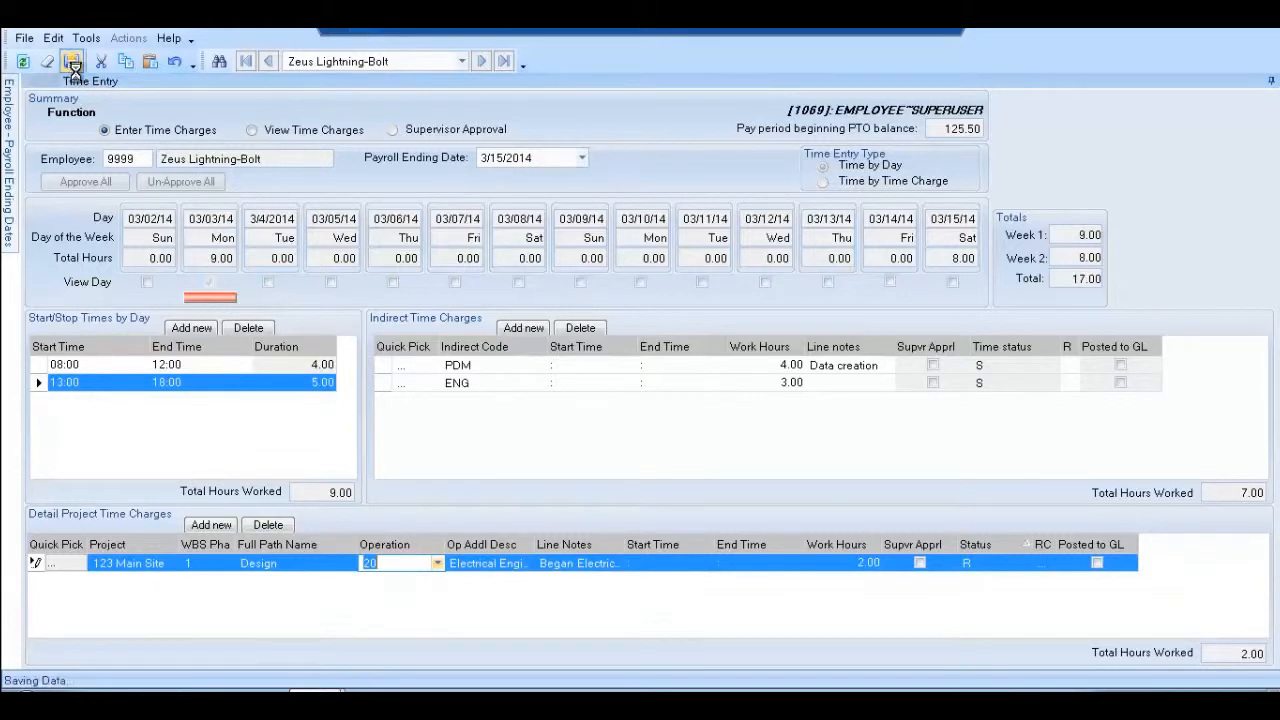